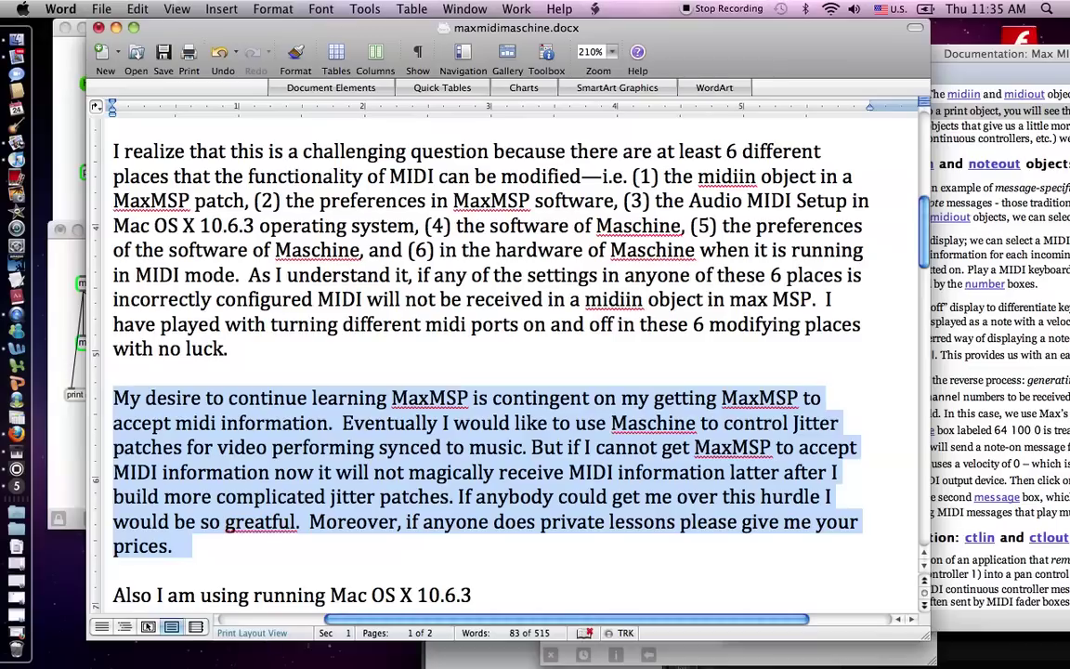
- Move the maxmidimaschine.docx window out of the way and place the 01iMIDIBasics patch in front at the upper part of the desktop
left_click_drag(226, 29, 367, 131)
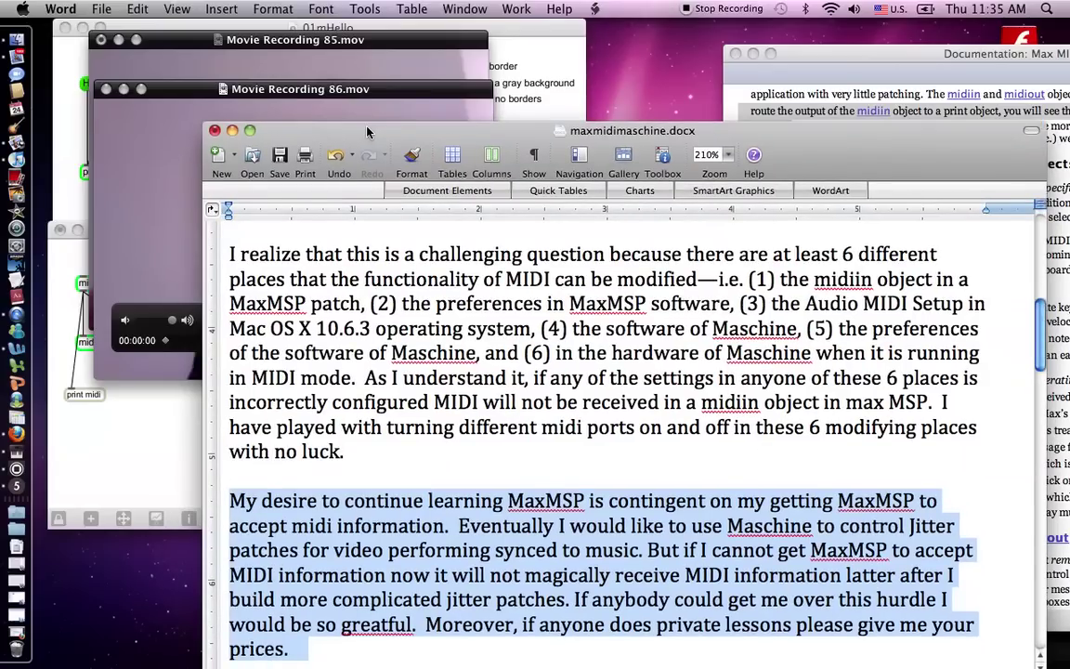
left_click(510, 33)
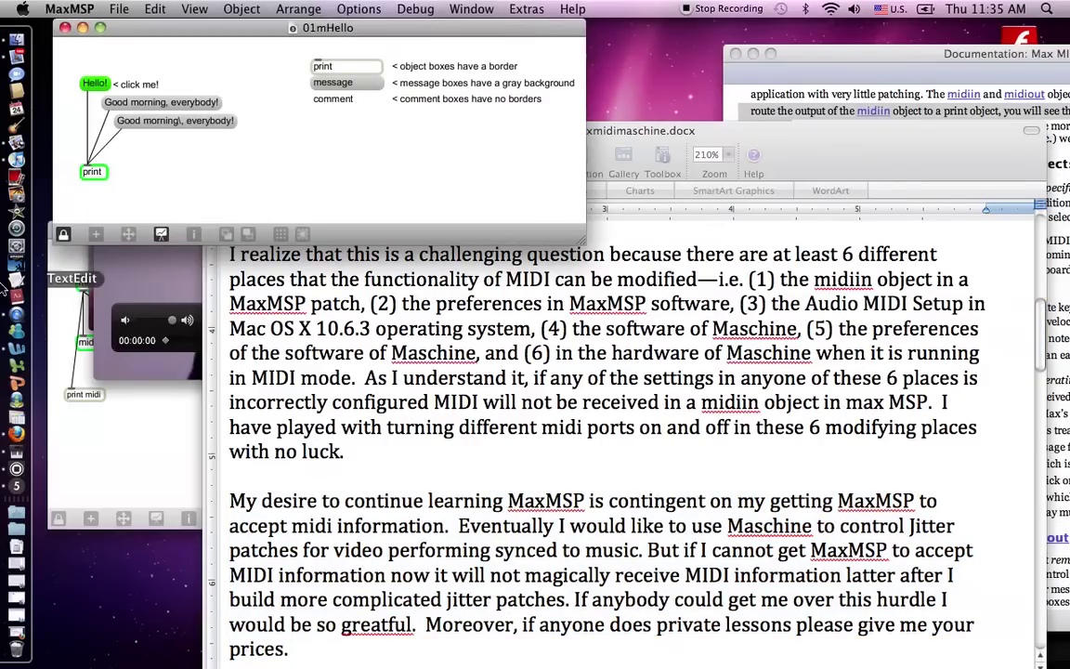
left_click_drag(668, 133, 621, 361)
left_click(686, 234)
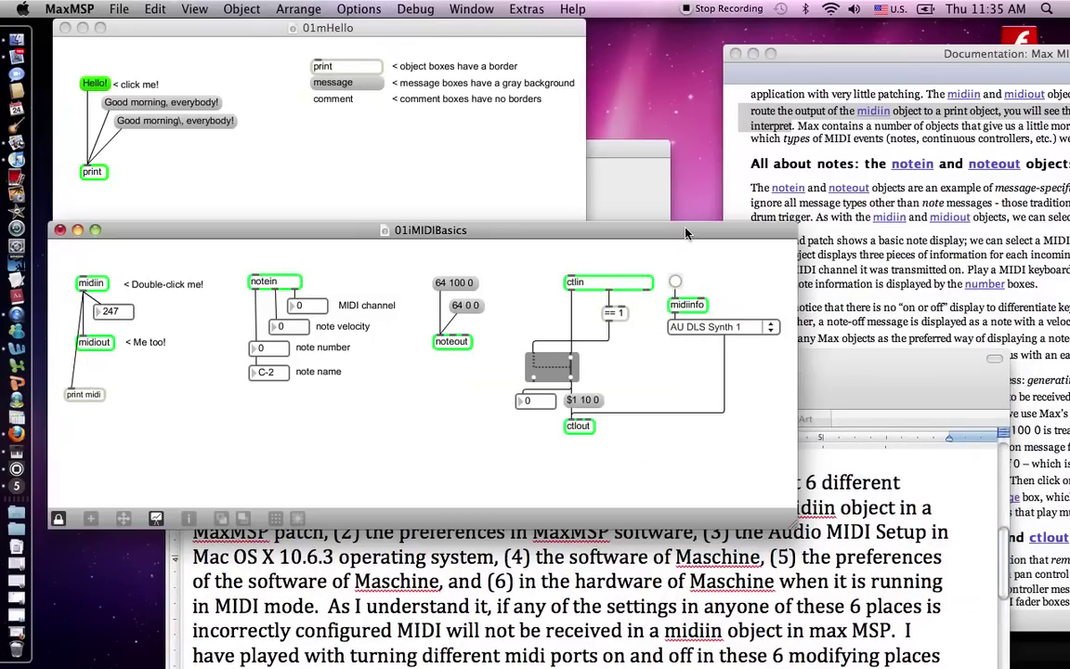
left_click(595, 147)
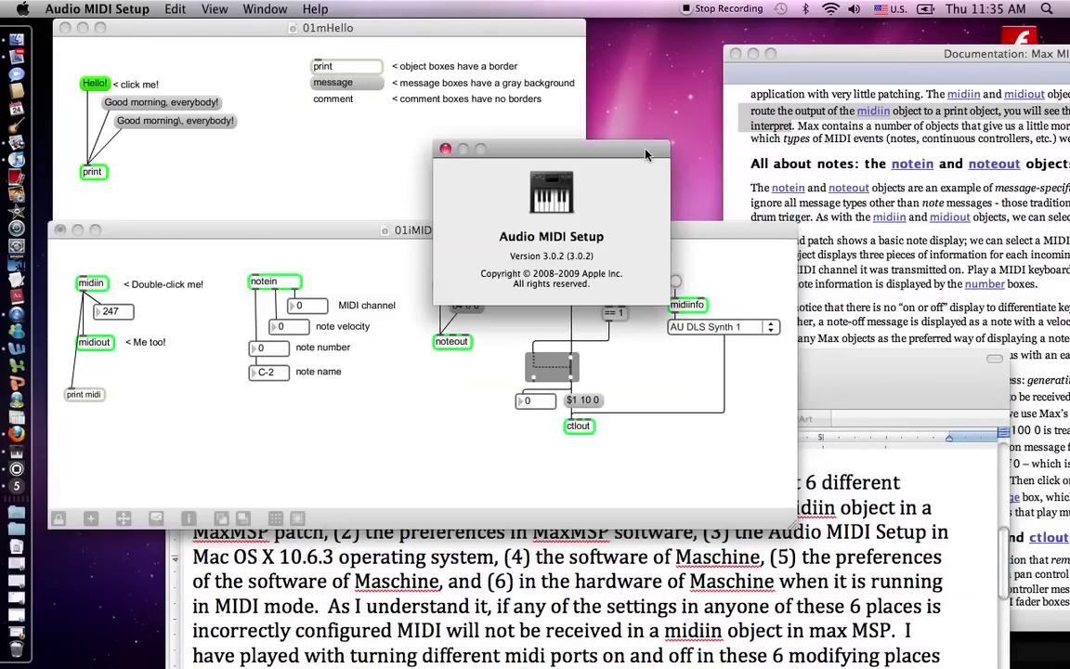
left_click_drag(253, 240, 243, 18)
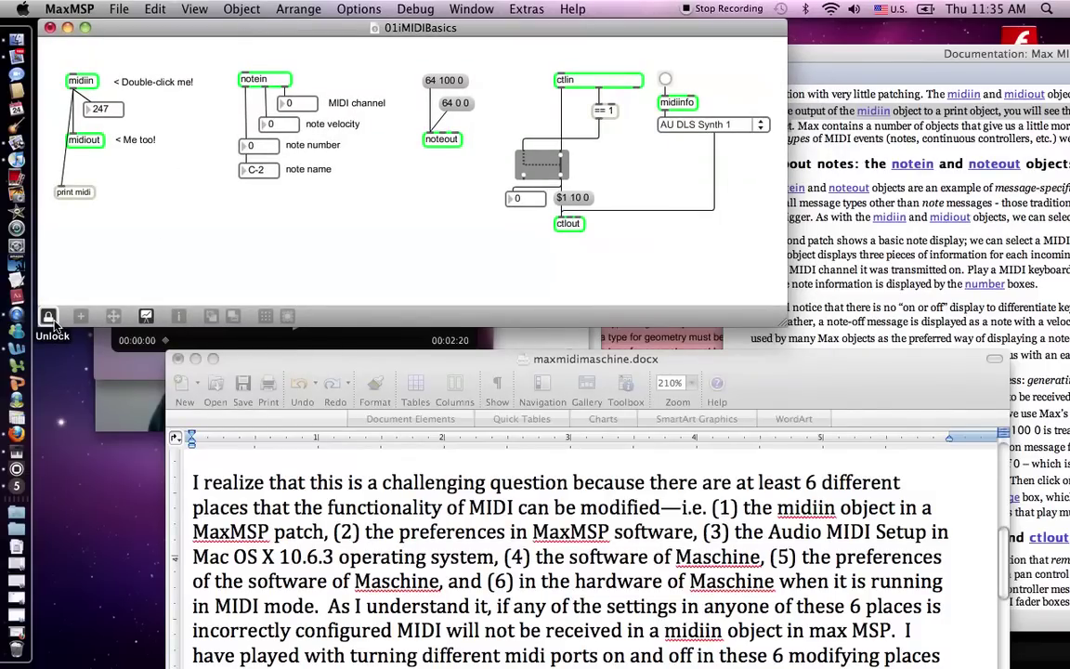
- Set the midiin object's port in 01iMIDIBasics to Maschine Controller MIDI input port 0
double_click(83, 84)
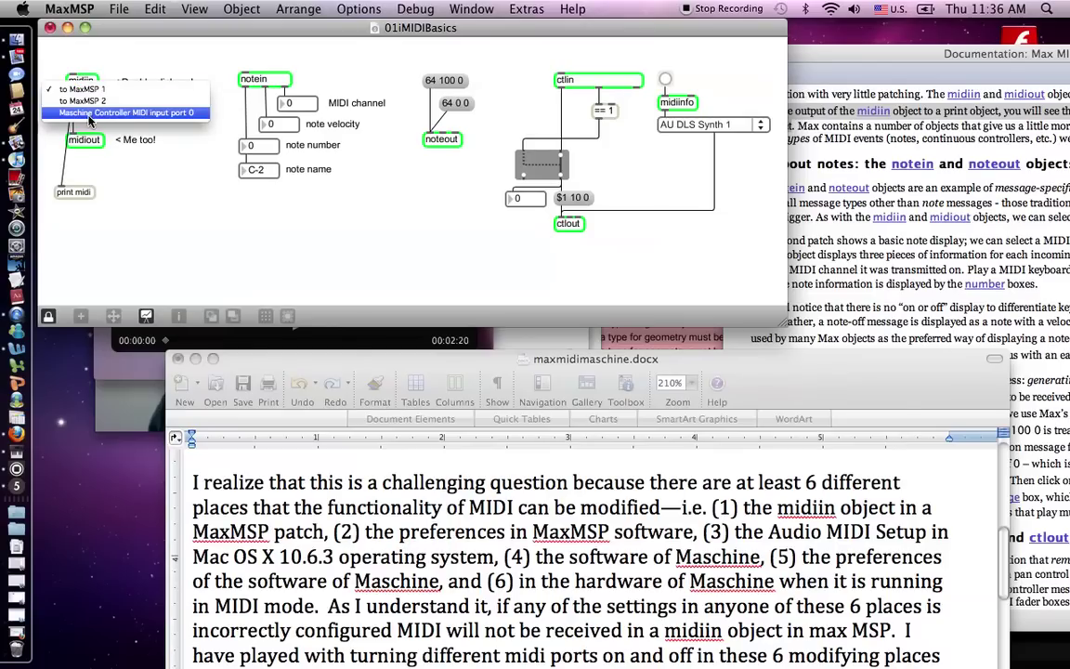
left_click(168, 114)
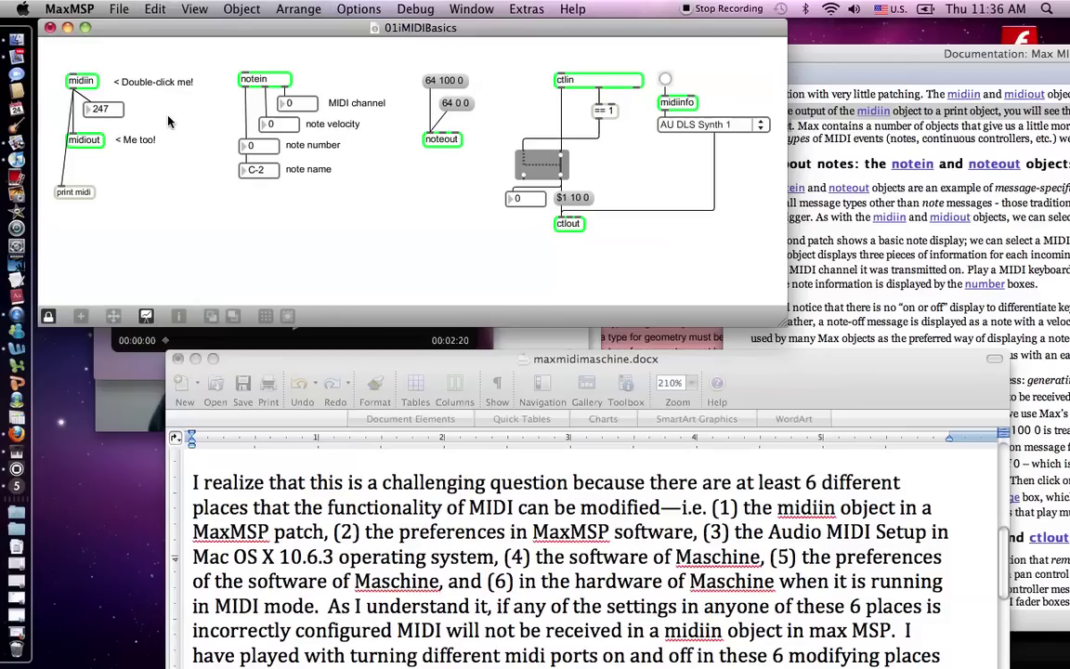
double_click(71, 81)
left_click(104, 91)
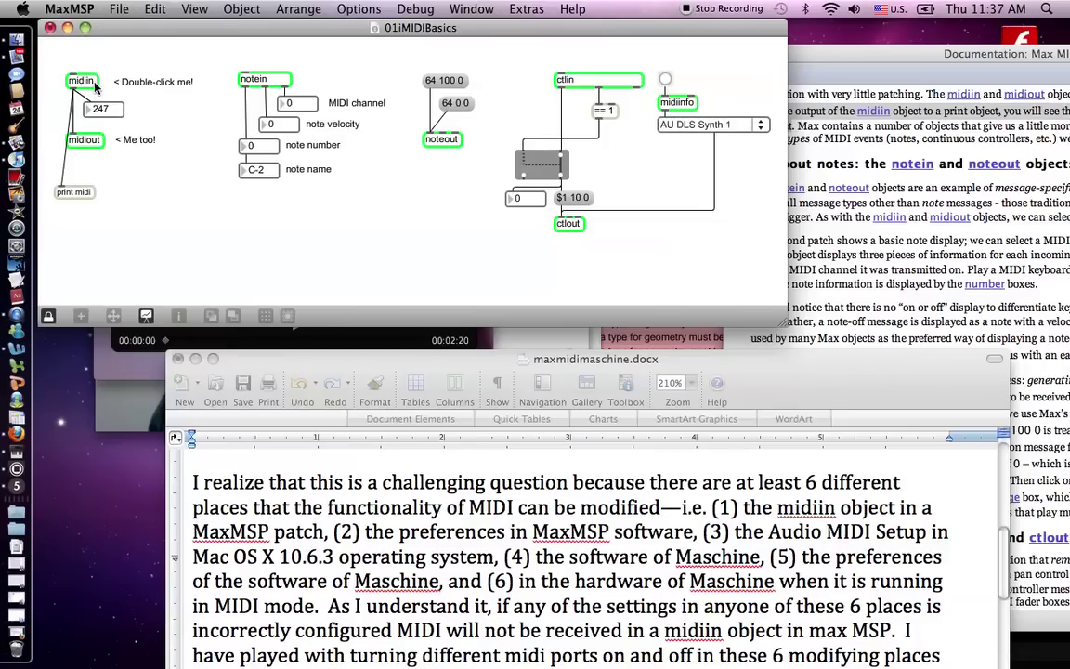
- Return from the Word document to the 01iMIDIBasics patch and display the Max message window
left_click(625, 375)
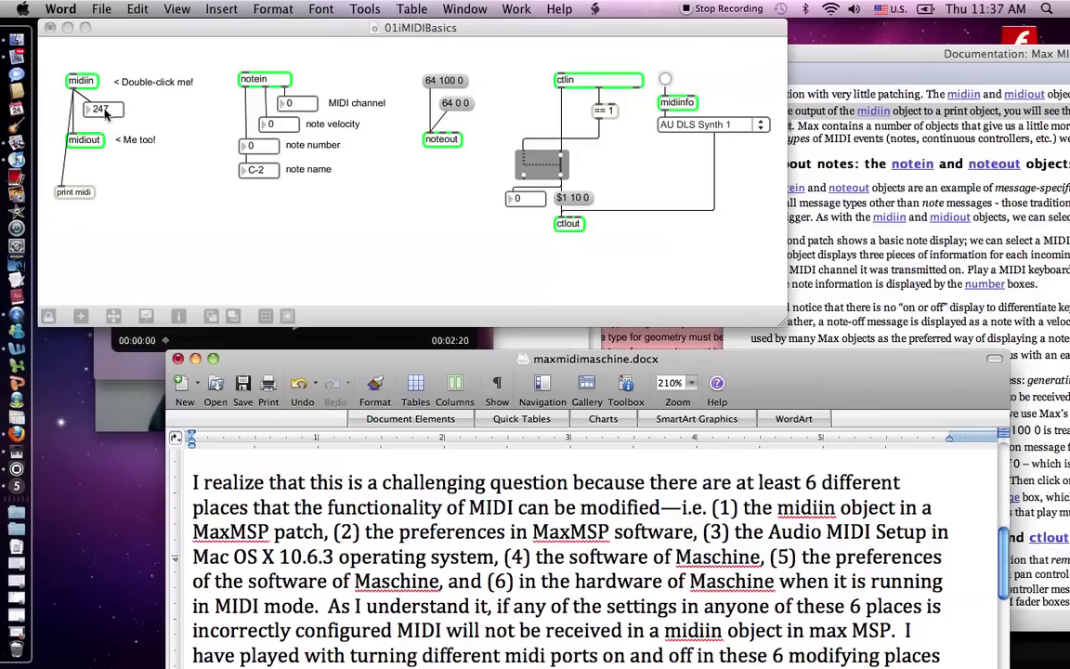
left_click(75, 196)
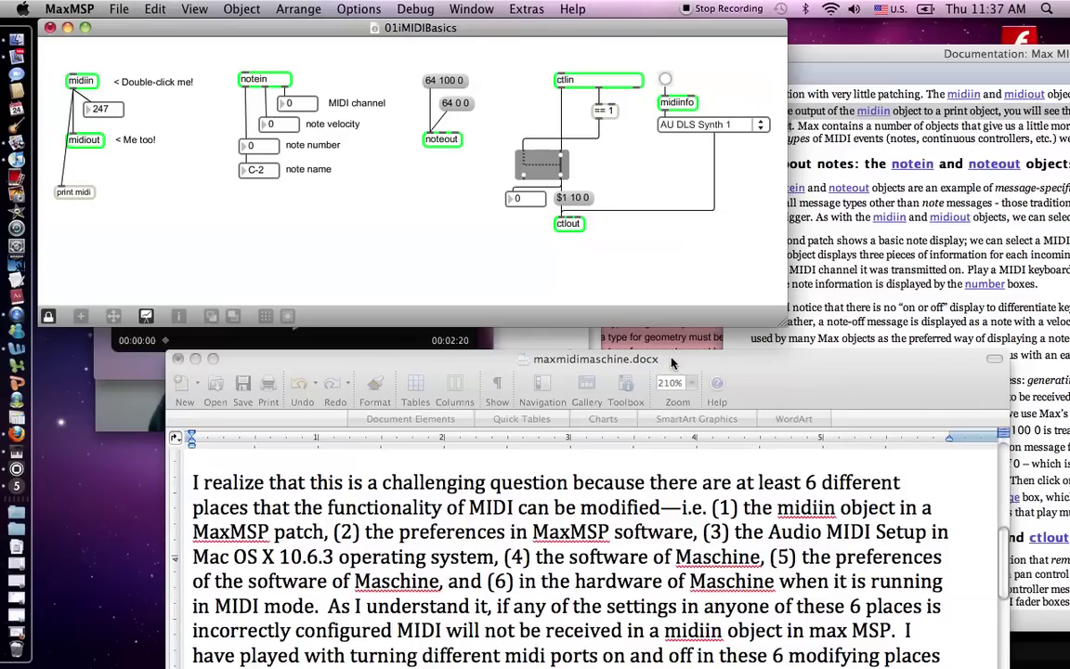
key("super+m")
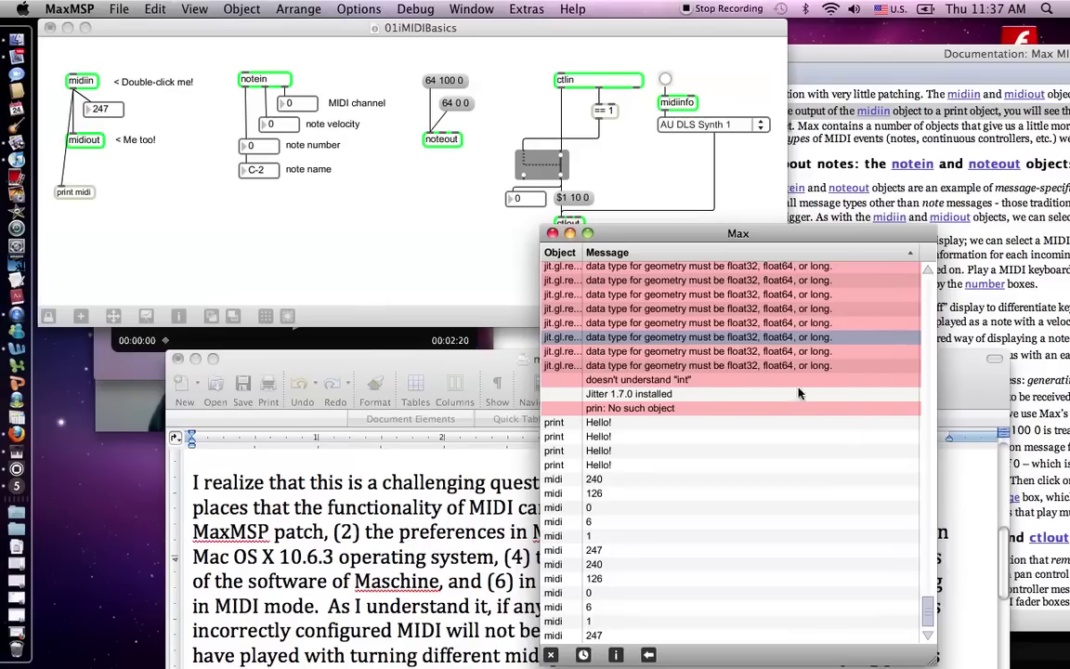
- Arrange the 01mHello patch and the Max message window side by side, with 01mHello active
left_click(352, 252)
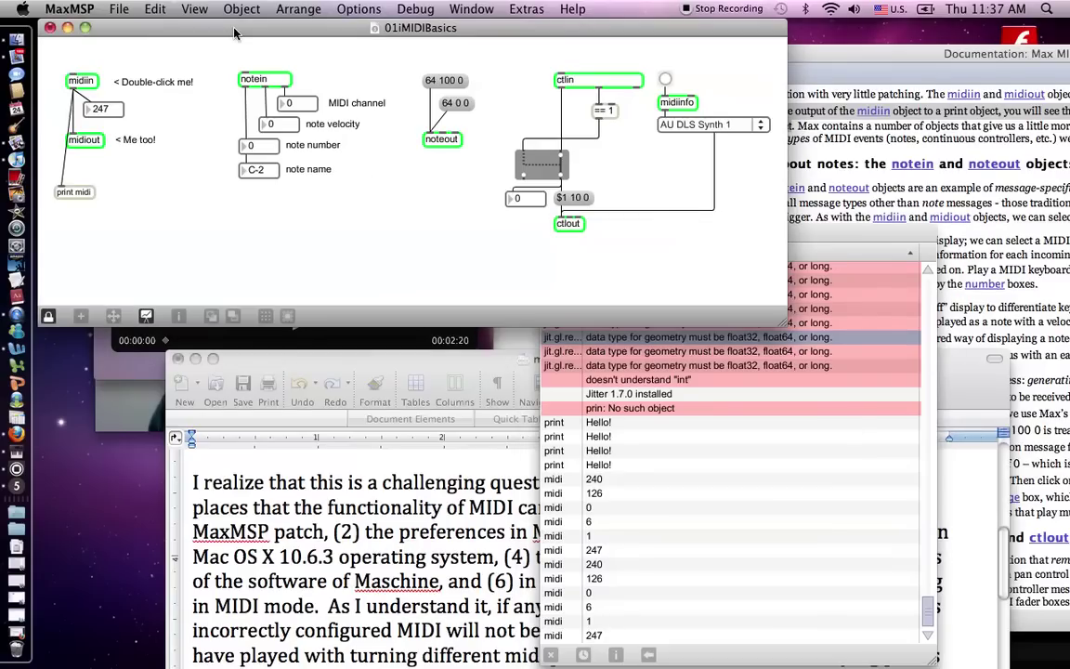
left_click_drag(212, 26, 383, 140)
left_click(124, 150)
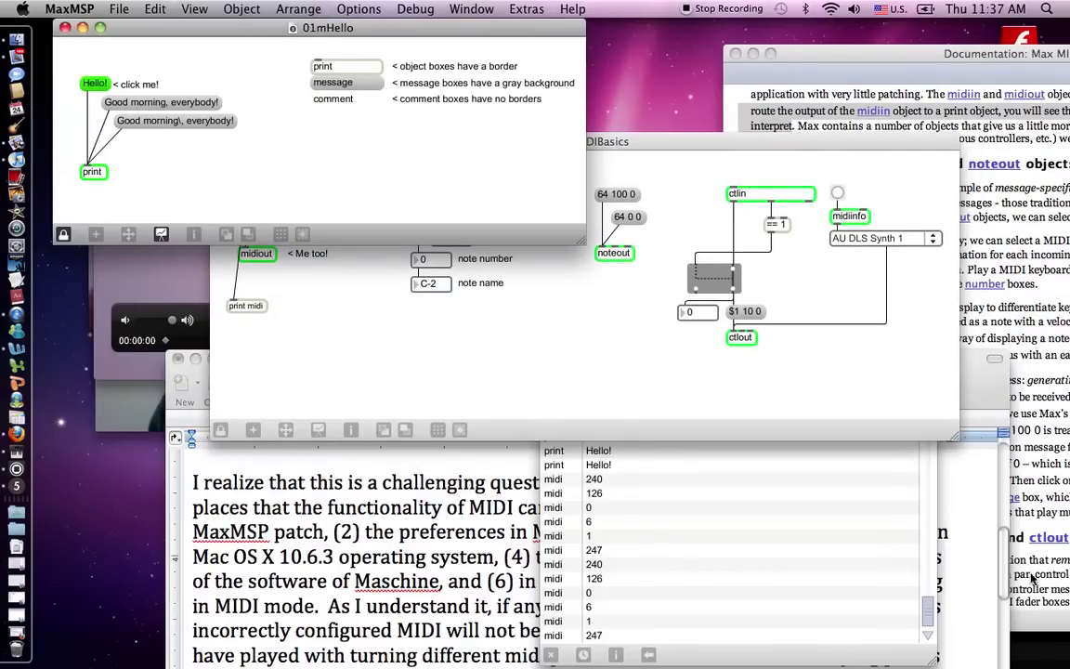
left_click(743, 521)
left_click_drag(777, 231, 825, 31)
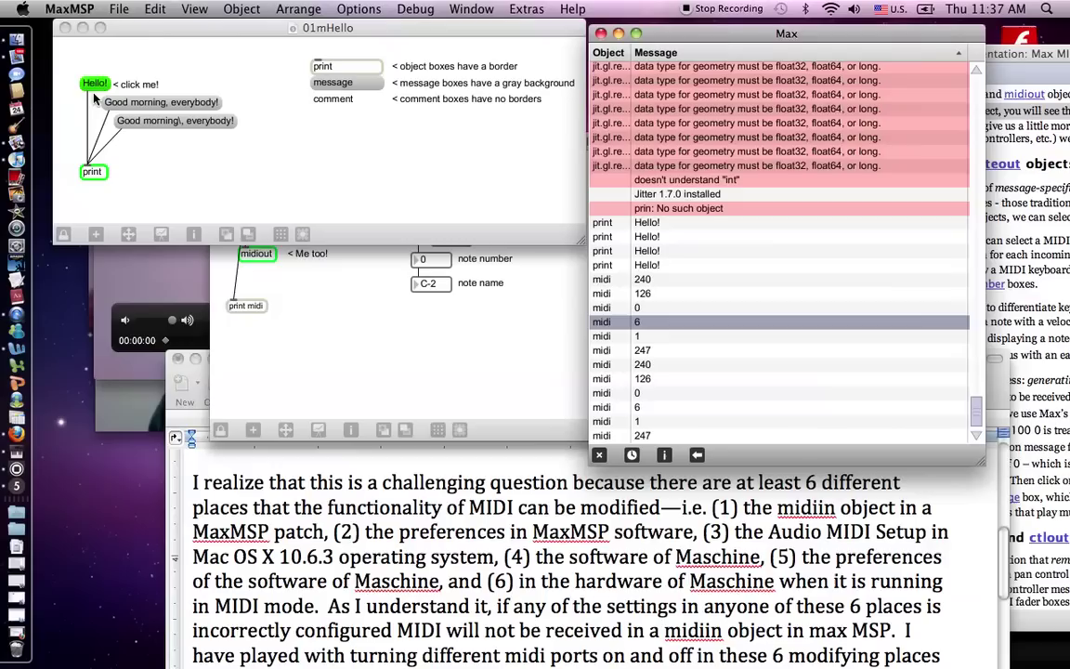
left_click(58, 151)
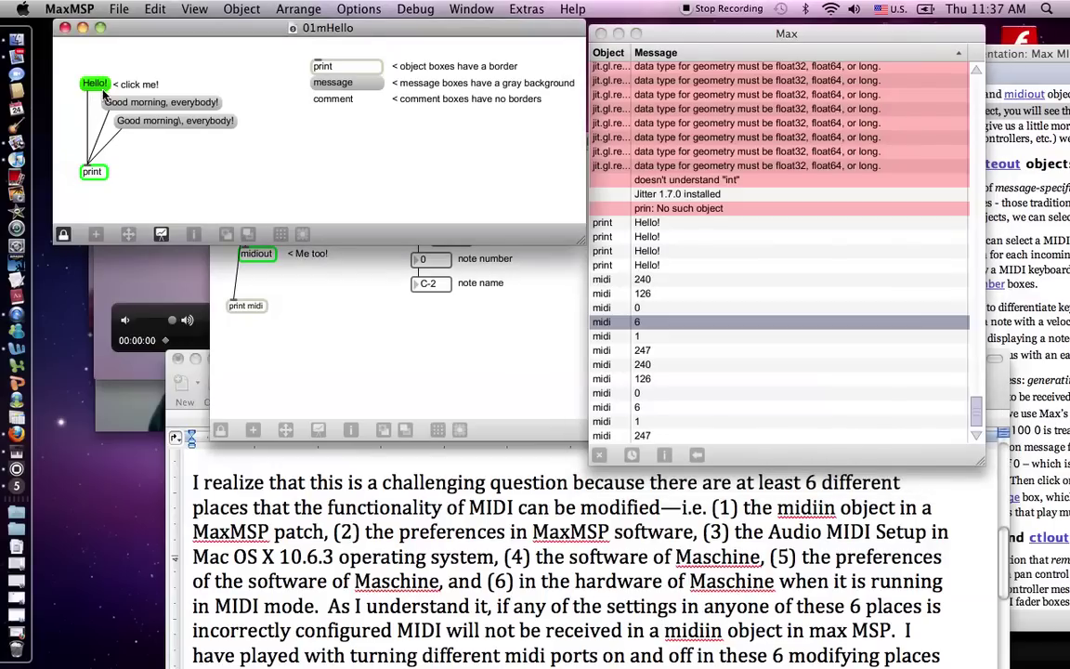
- Send the Hello! message in 01mHello to the print object repeatedly
left_click(105, 87)
left_click(105, 87)
left_click(105, 88)
left_click(105, 88)
left_click(106, 87)
left_click(106, 87)
left_click(106, 87)
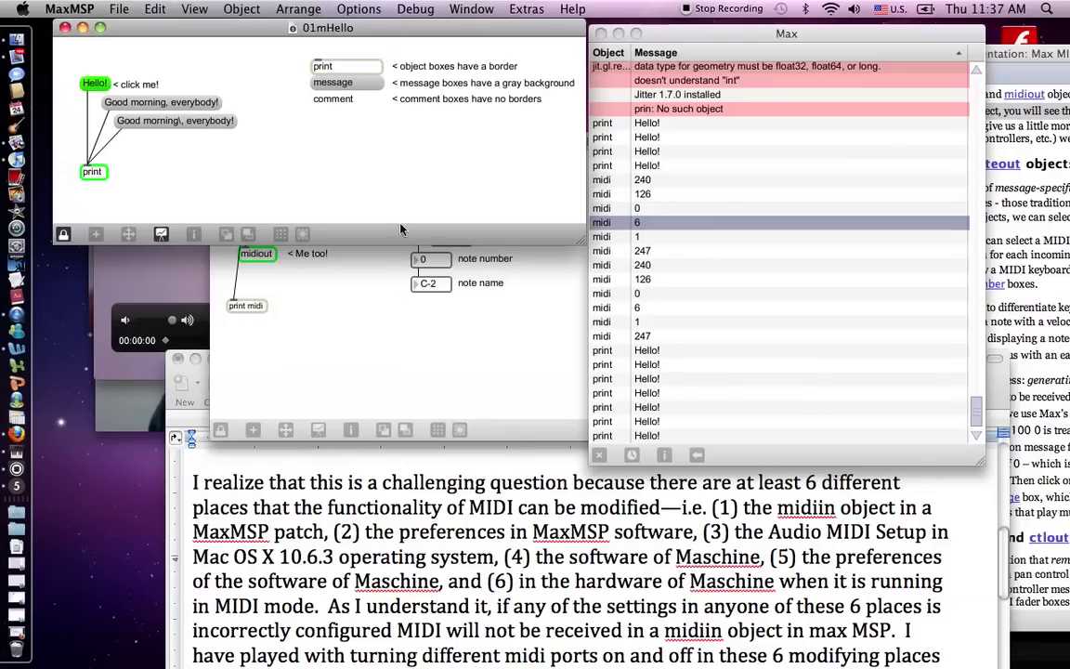
- Move the Max message window, both patches and the movie window down to uncover the desktop folders
left_click_drag(735, 41, 632, 282)
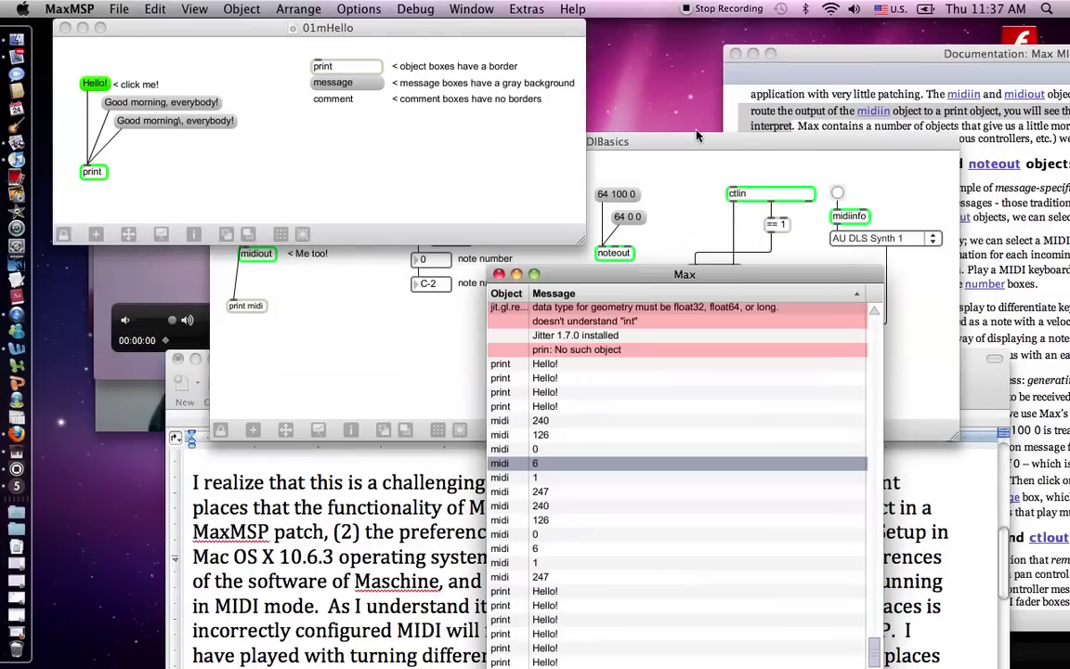
left_click_drag(618, 141, 502, 416)
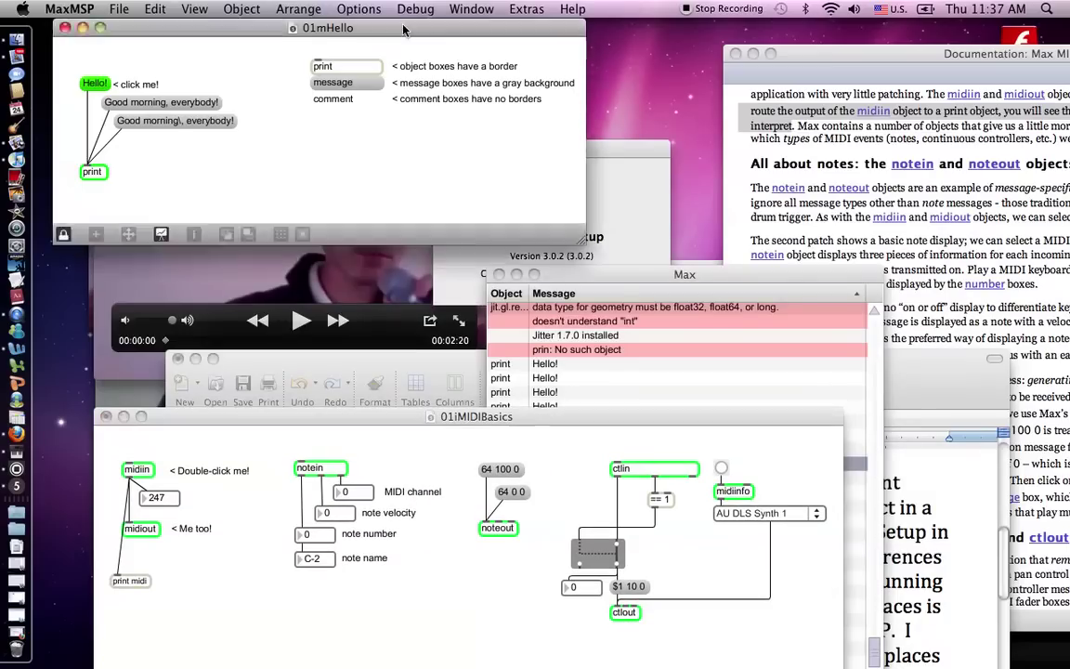
left_click_drag(316, 27, 387, 163)
left_click_drag(198, 51, 183, 130)
- Open the max_msp folder from the desktop and load the first_try.maxpat patch
double_click(172, 71)
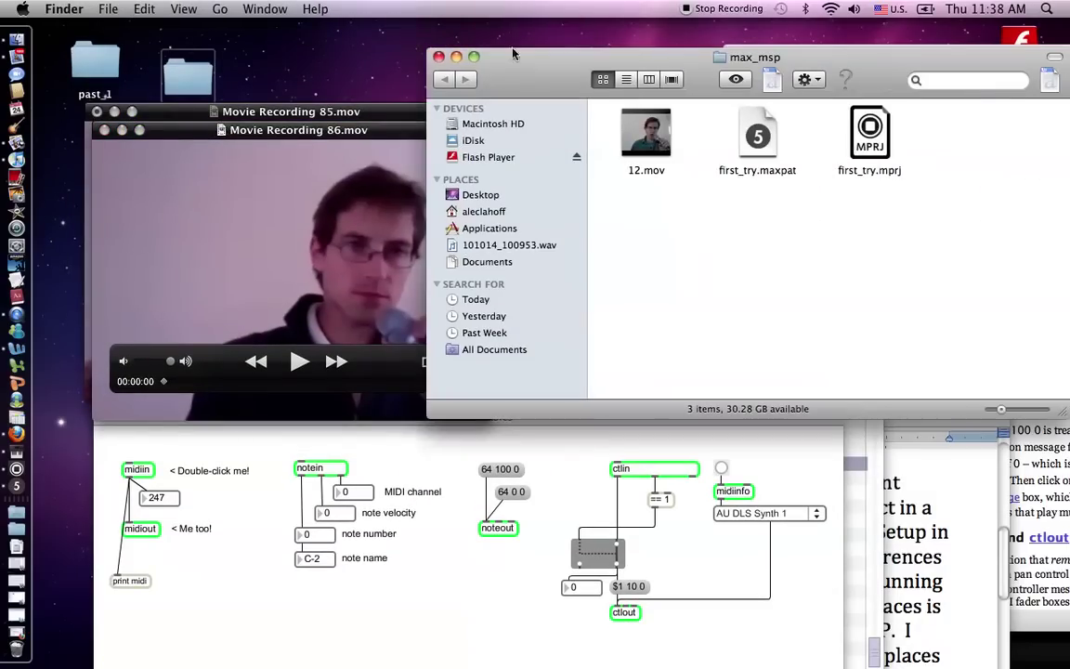
left_click(758, 135)
double_click(758, 135)
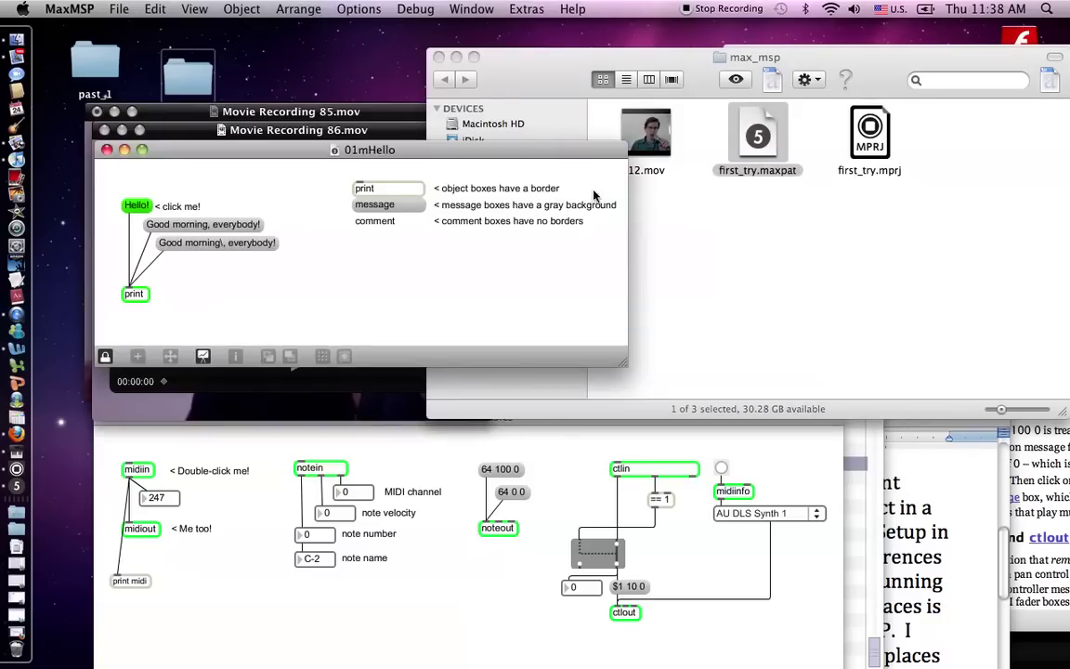
- Reposition the first_try patch and set its upper midiin object to Maschine Controller MIDI input port 0
left_click_drag(470, 109, 308, 31)
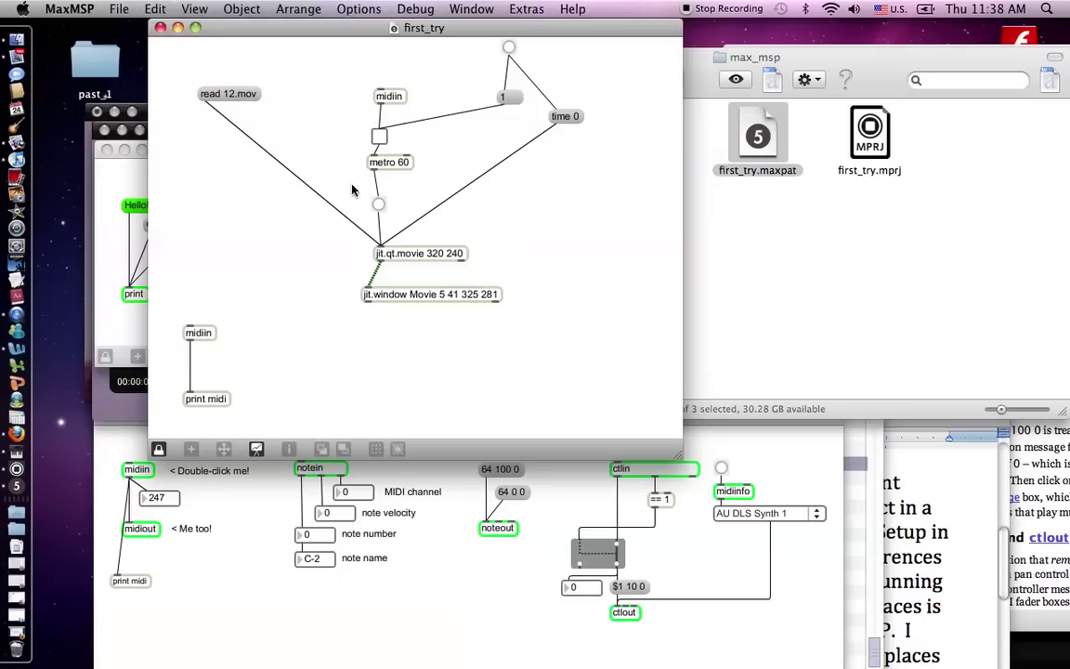
double_click(389, 95)
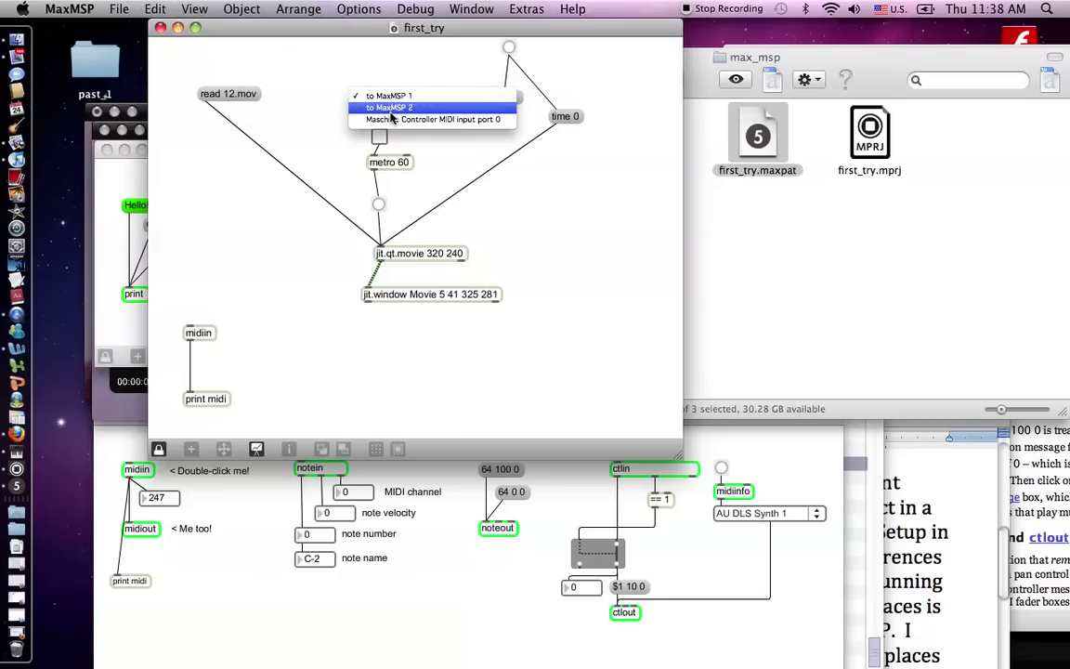
left_click(391, 120)
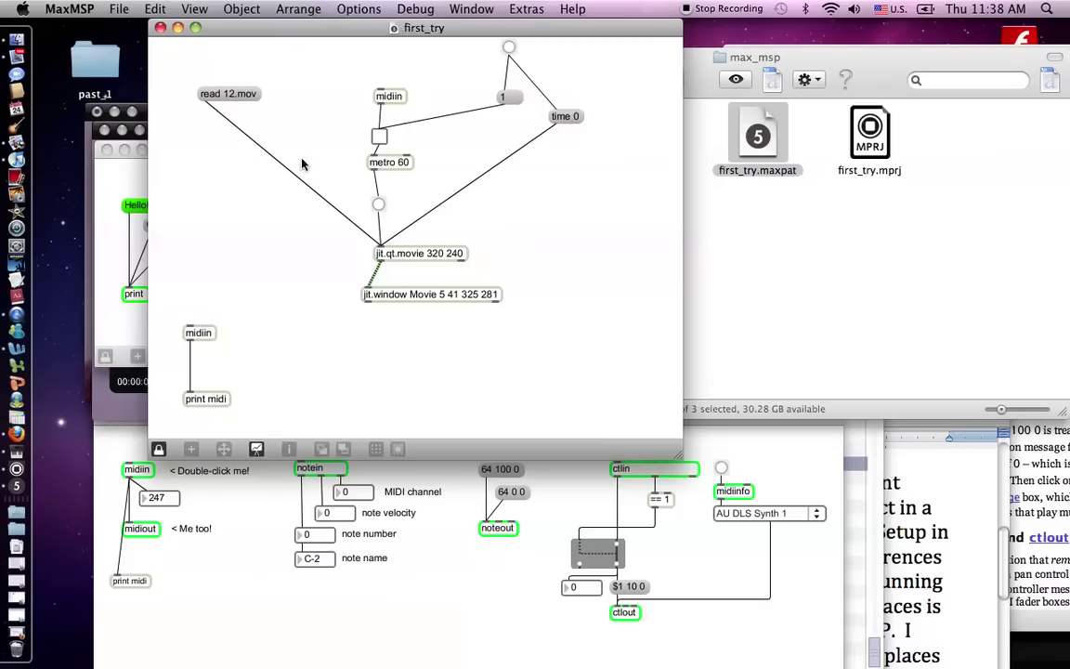
- Read 12.mov into the first_try patch, start the metro 60 toggle to play it, and close the patch
left_click(223, 93)
left_click_drag(204, 28, 351, 73)
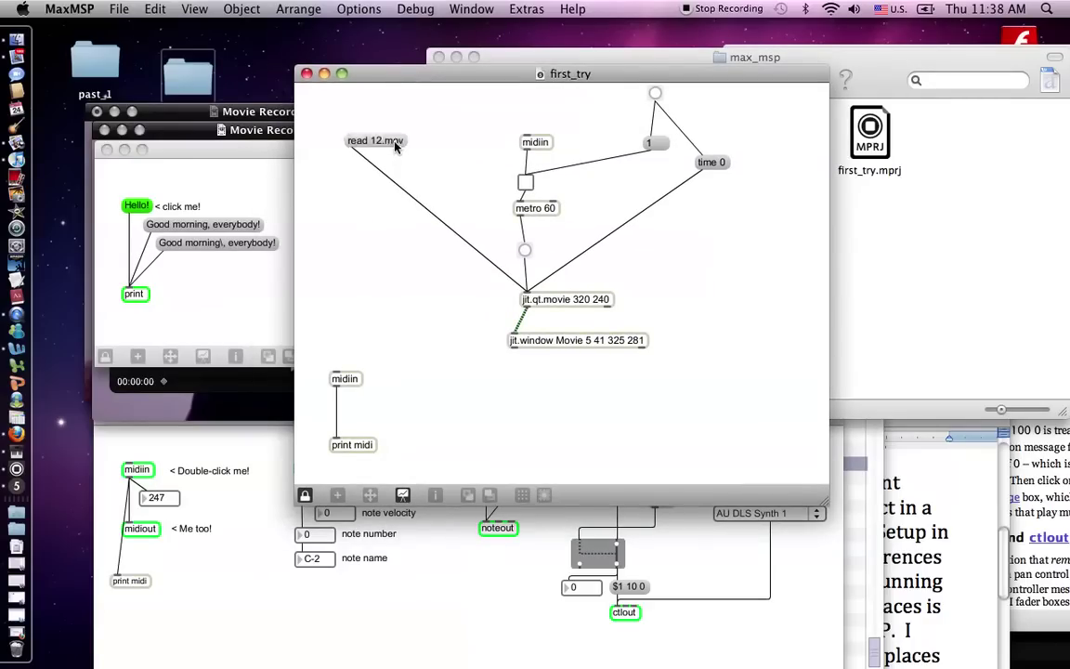
left_click(527, 183)
left_click(376, 139)
left_click_drag(344, 73, 414, 176)
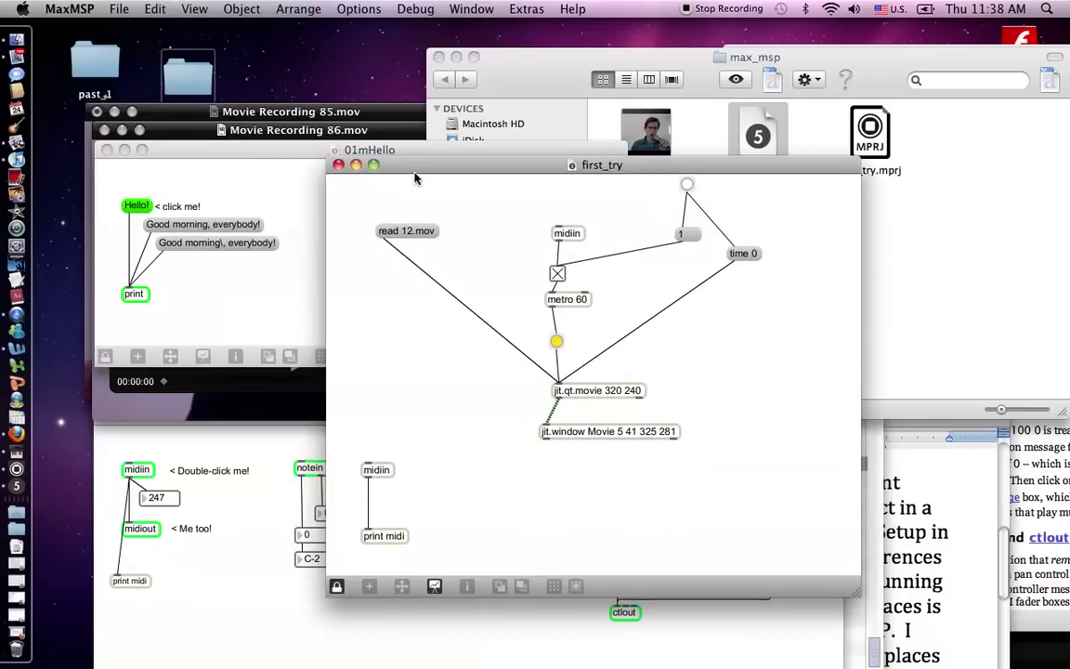
left_click(338, 165)
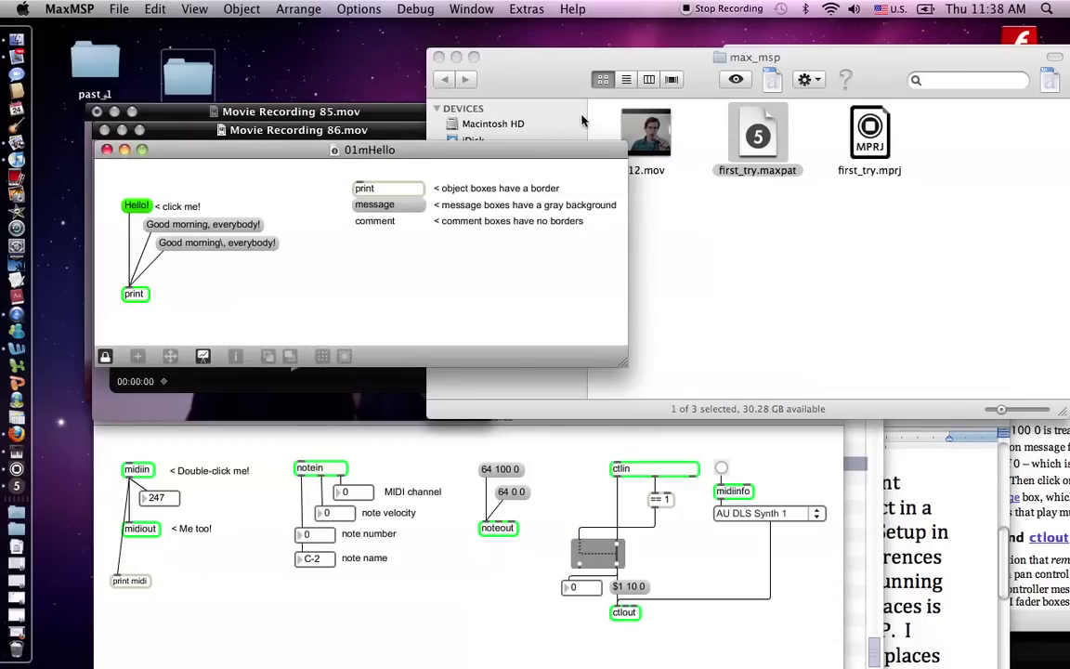
- Bring the 01iMIDIBasics patch forward and raise Word's maxmidimaschine.docx window higher on the desktop
left_click(668, 426)
left_click_drag(668, 414, 638, 121)
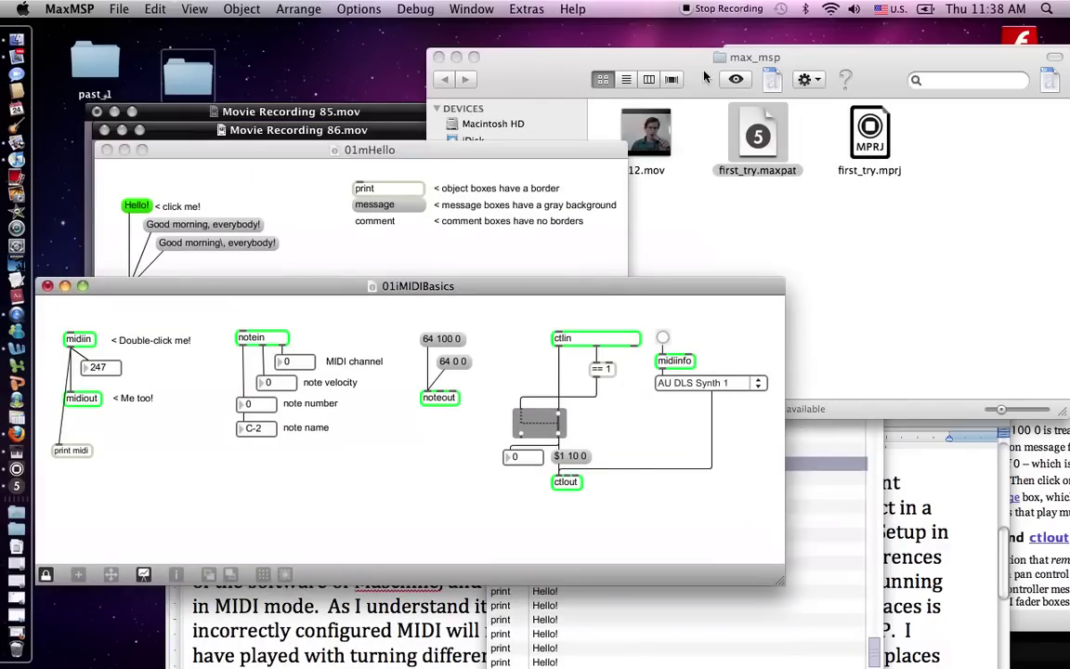
left_click(362, 604)
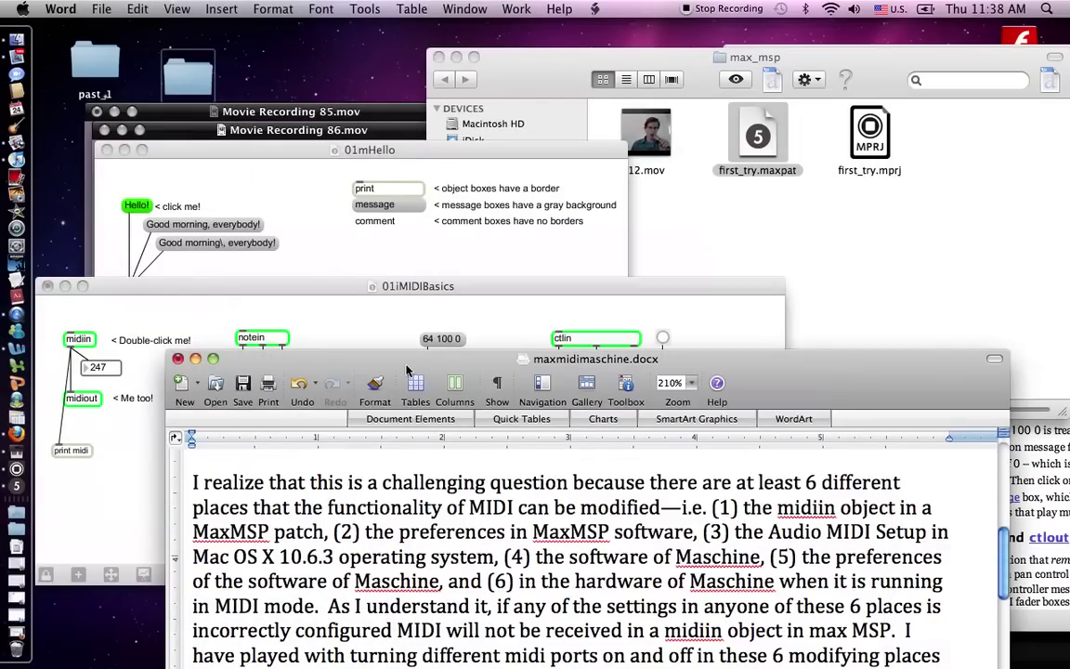
left_click_drag(407, 370, 364, 100)
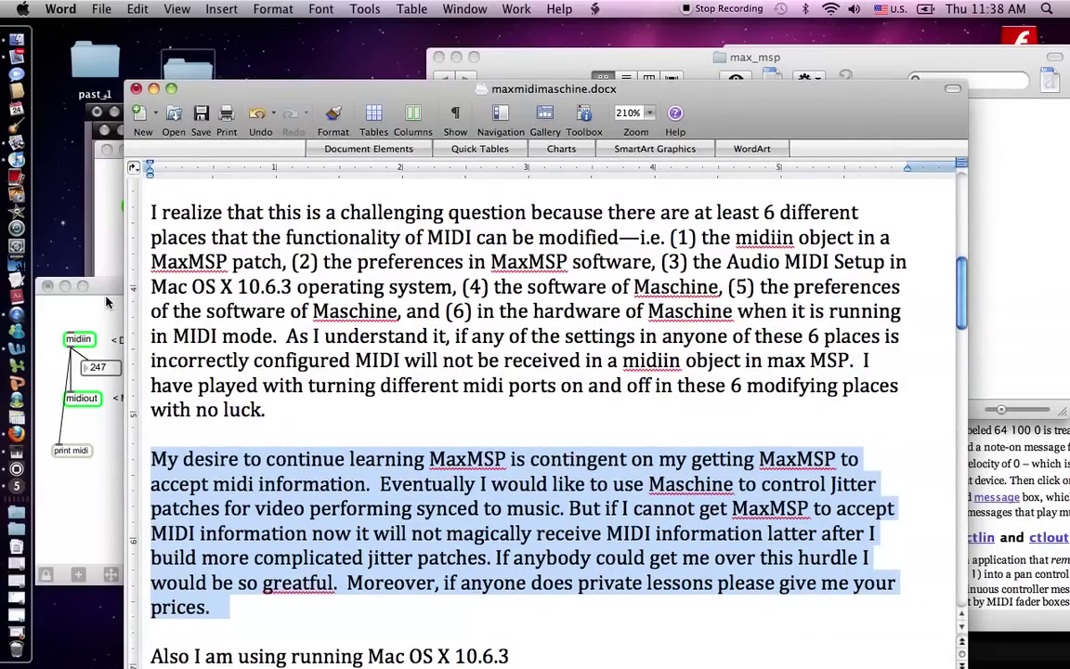
- Check the midiin port choices in 01iMIDIBasics, keeping Maschine Controller MIDI input port 0 selected
left_click(101, 251)
double_click(81, 339)
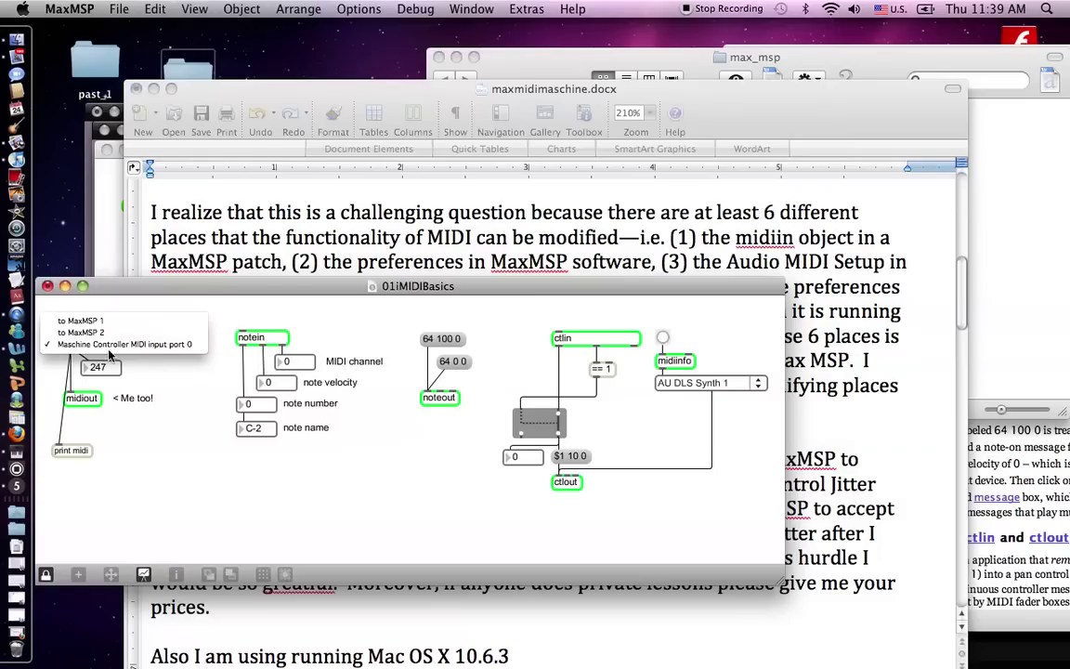
left_click(93, 346)
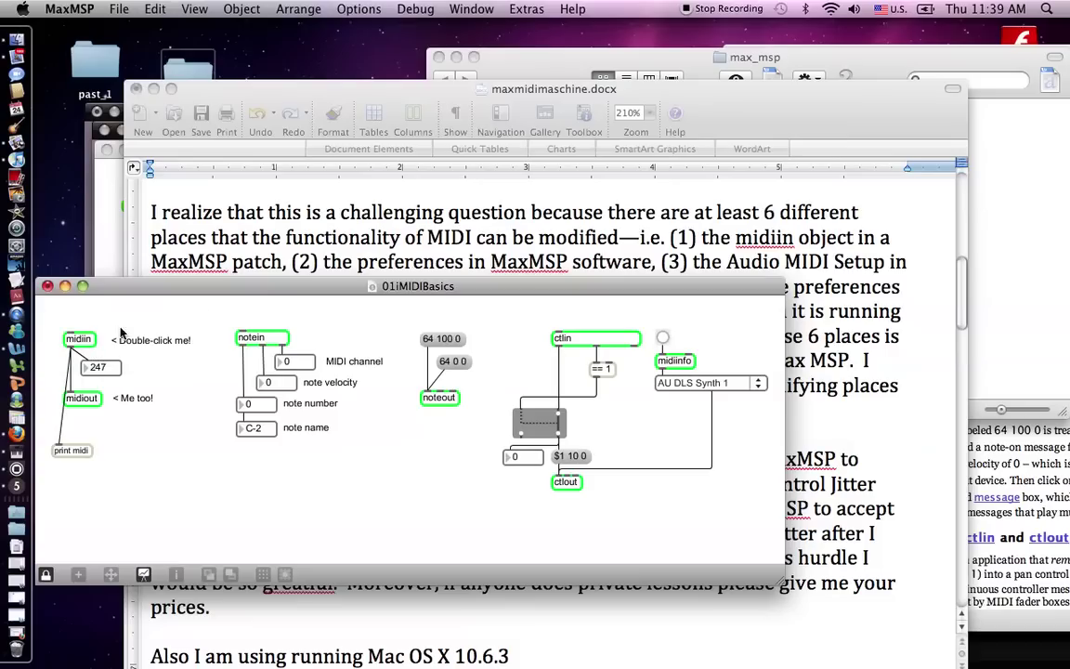
- Move the 01iMIDIBasics patch back up over the Word document and open Max's MIDI Setup to review the input and output ports
left_click(526, 275)
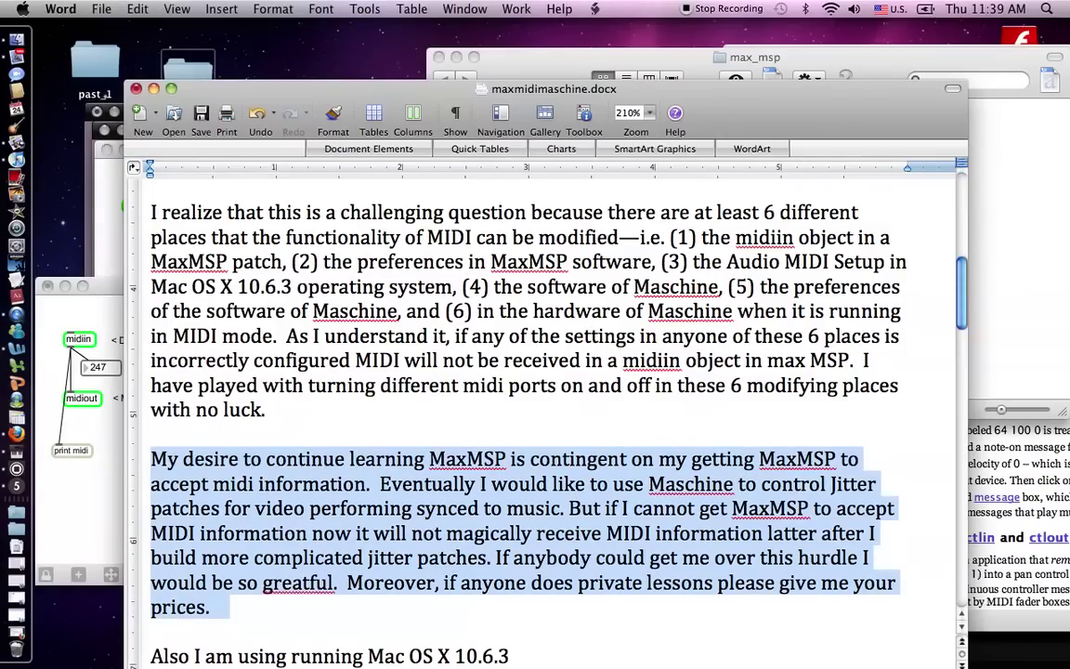
left_click_drag(61, 288, 71, 28)
left_click(119, 9)
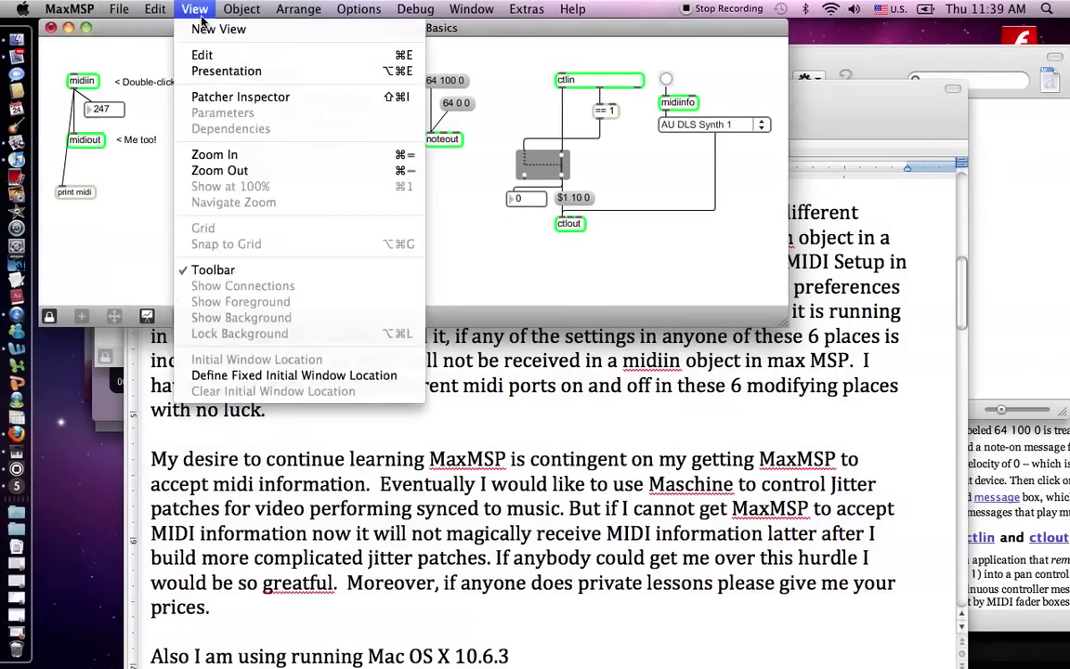
mouse_move(344, 8)
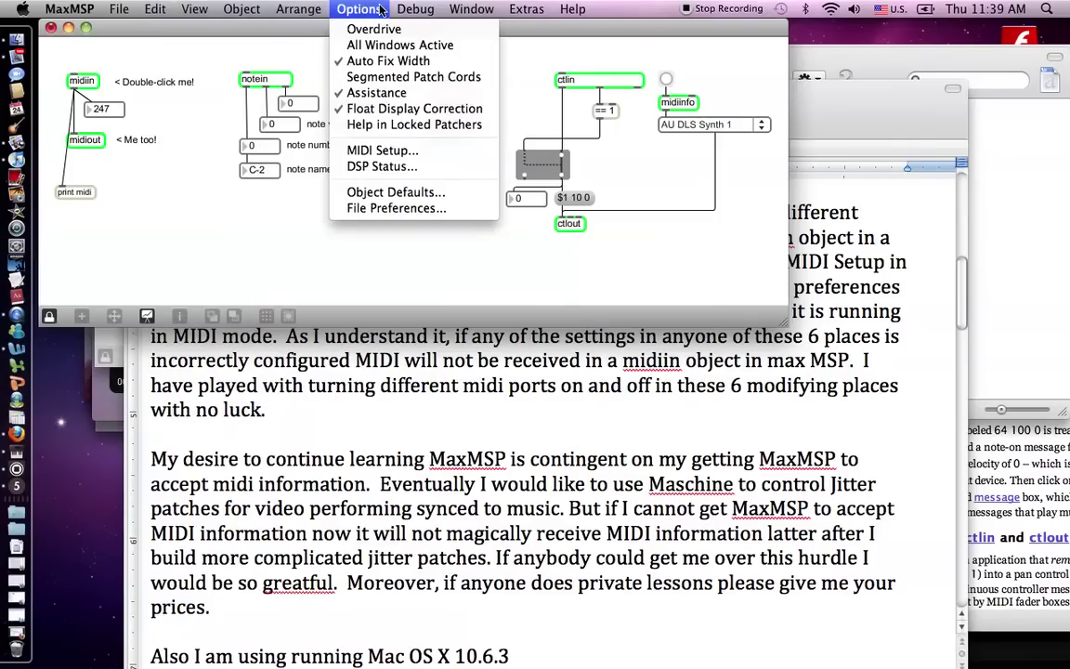
left_click(390, 150)
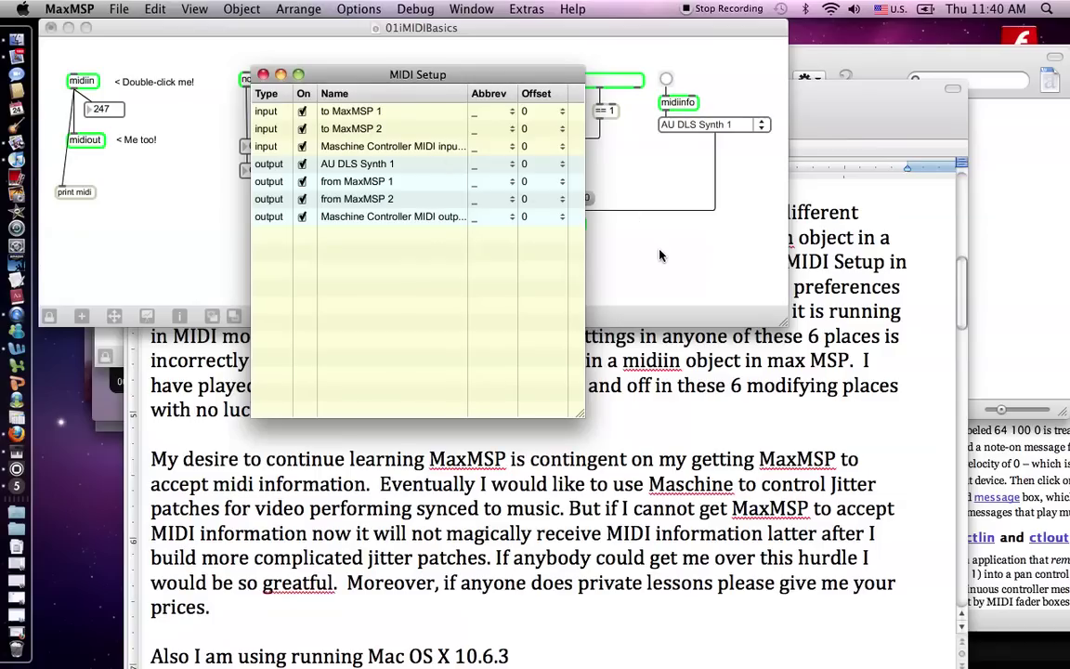
- Set Max's MIDI Setup window aside, search the Mac for "midi", launch Audio MIDI Setup and show its MIDI window
left_click_drag(389, 74, 376, 29)
left_click(776, 414)
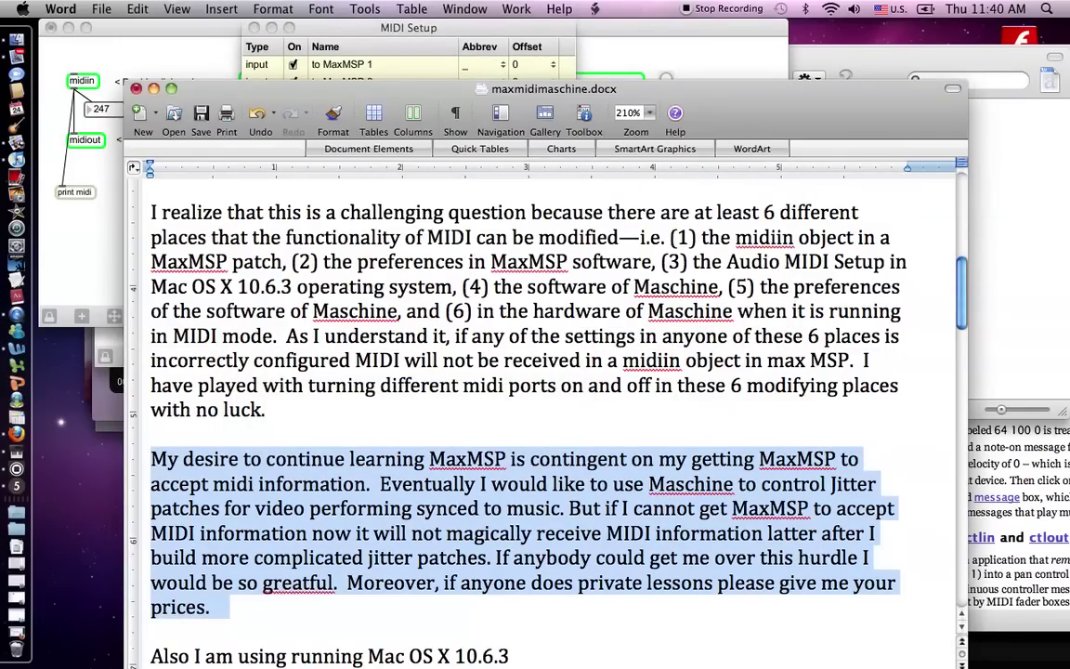
left_click(1047, 8)
type("mi")
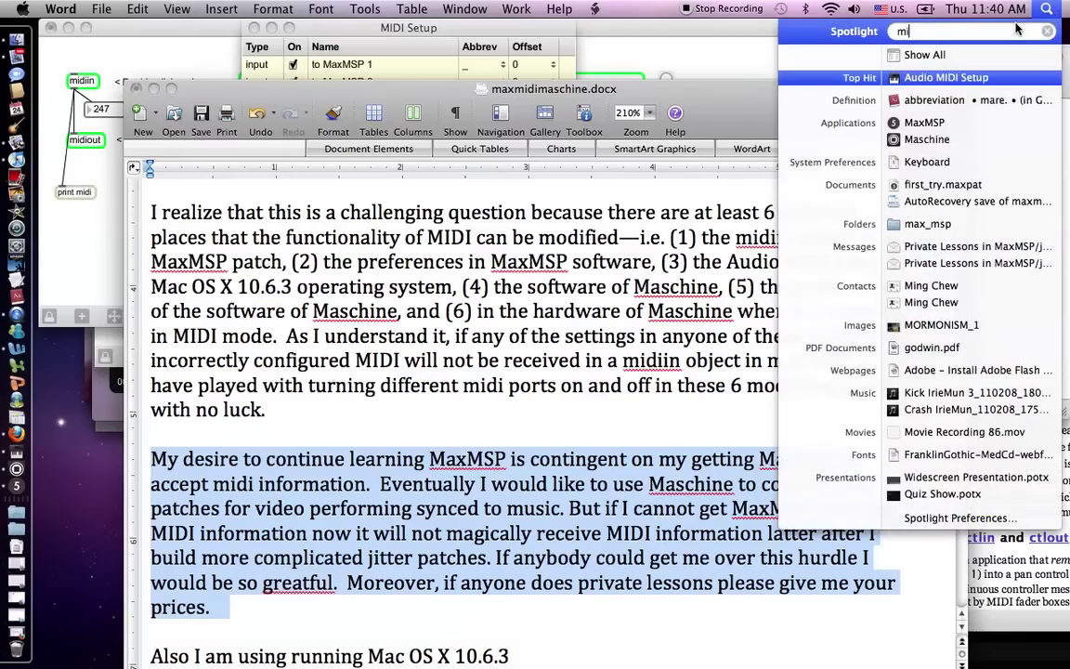
type("di")
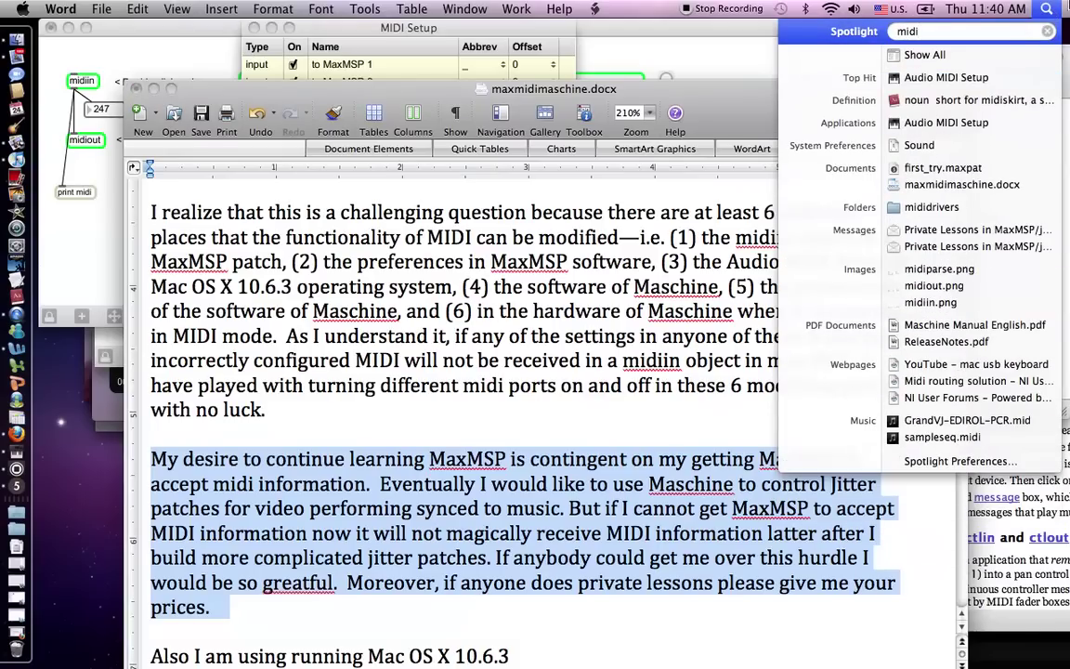
left_click(993, 79)
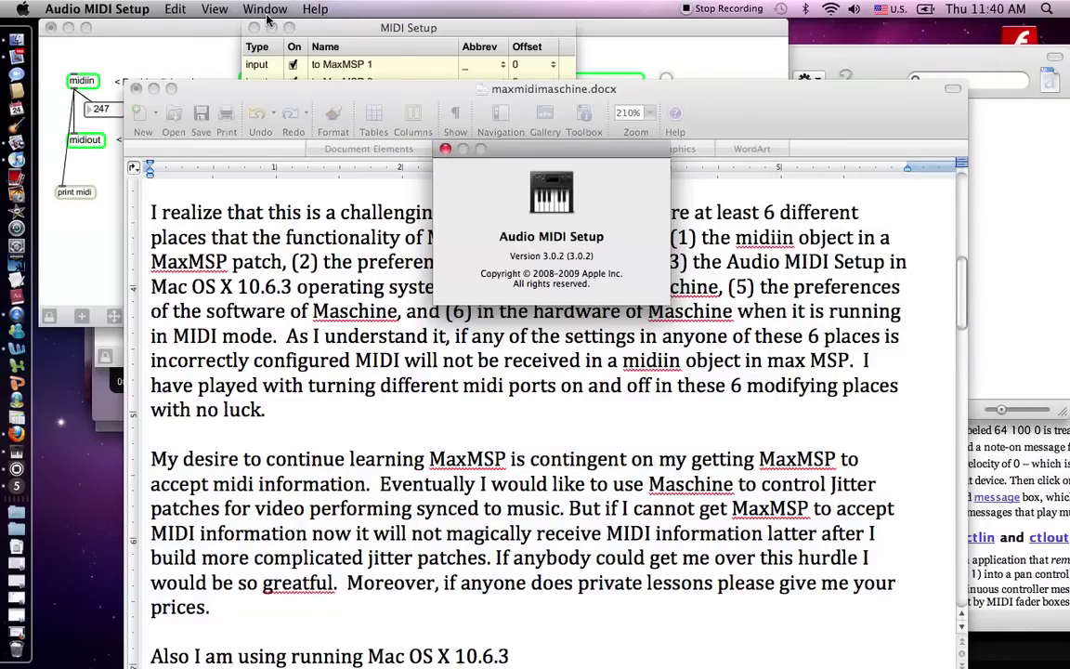
left_click(210, 11)
mouse_move(265, 11)
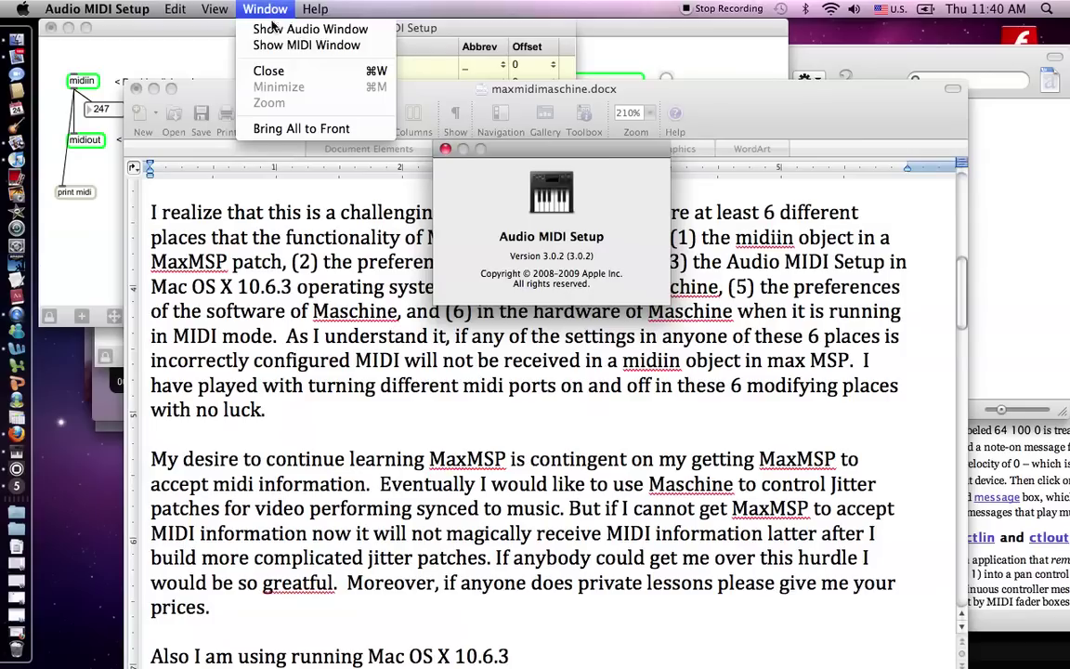
left_click(288, 45)
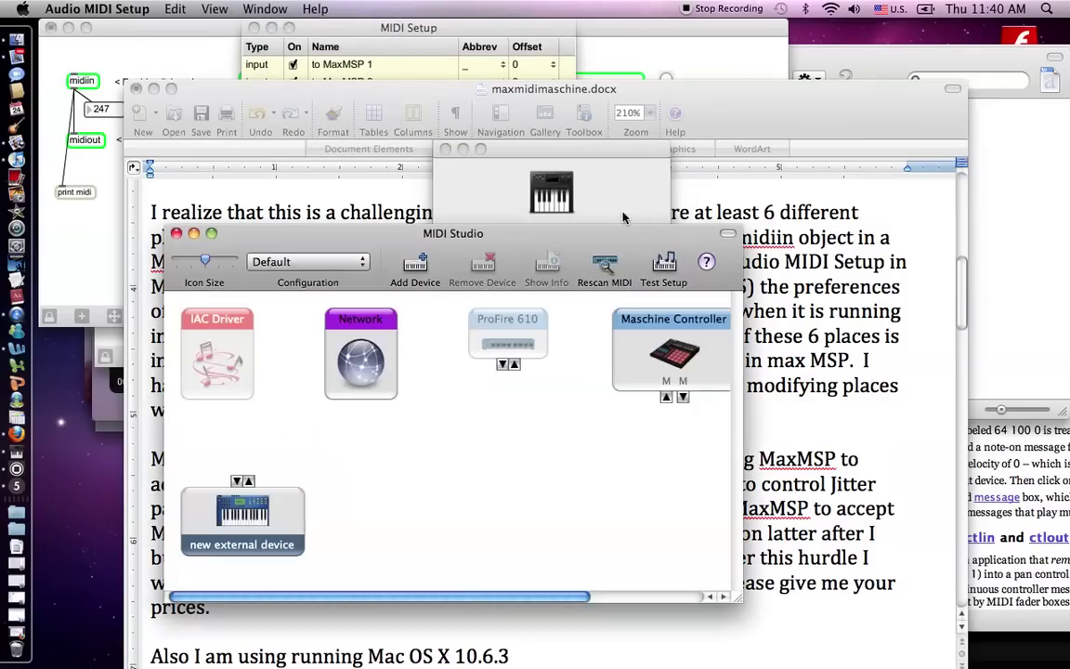
- Open the Maschine Controller's properties in MIDI Studio to review its ports, rearranging both windows over the Word document
left_click_drag(594, 245, 527, 97)
left_click(625, 221)
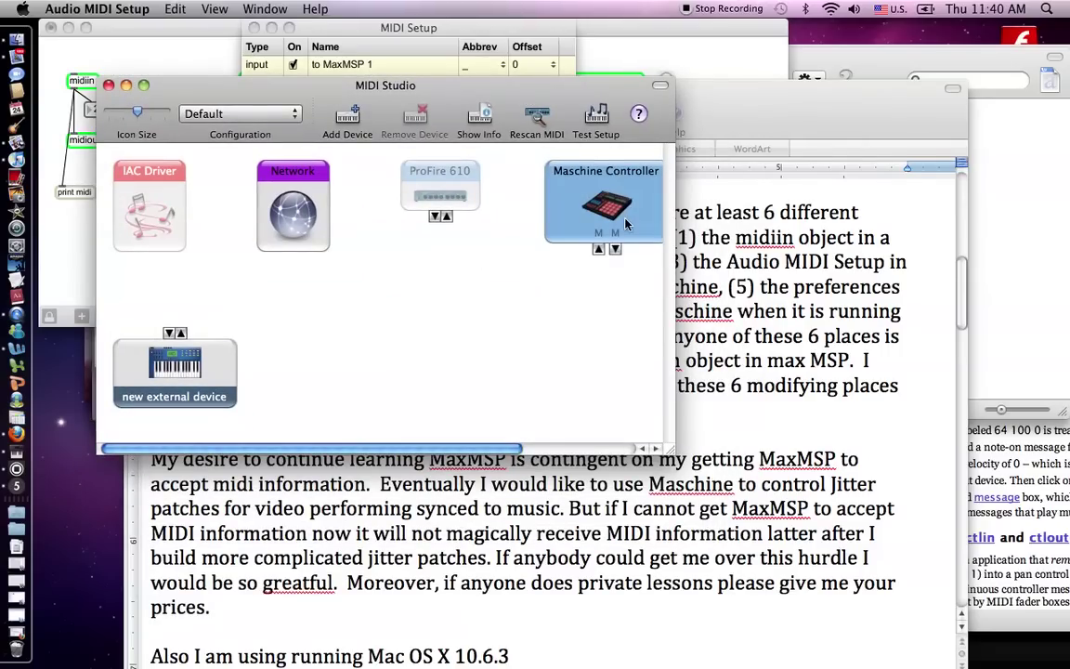
double_click(625, 221)
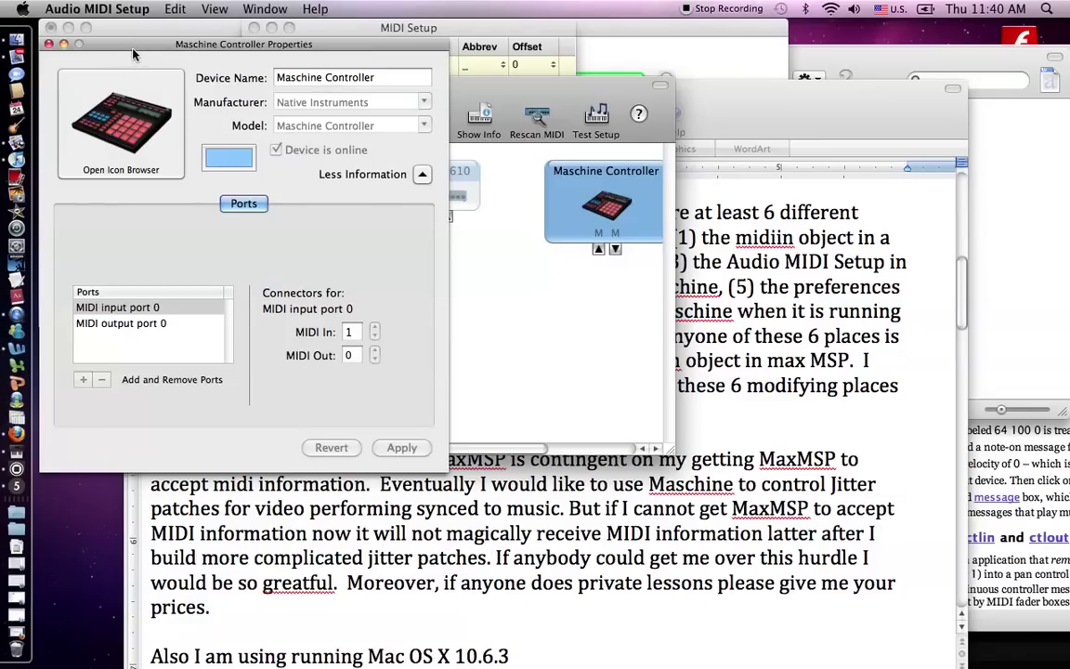
left_click_drag(122, 51, 434, 242)
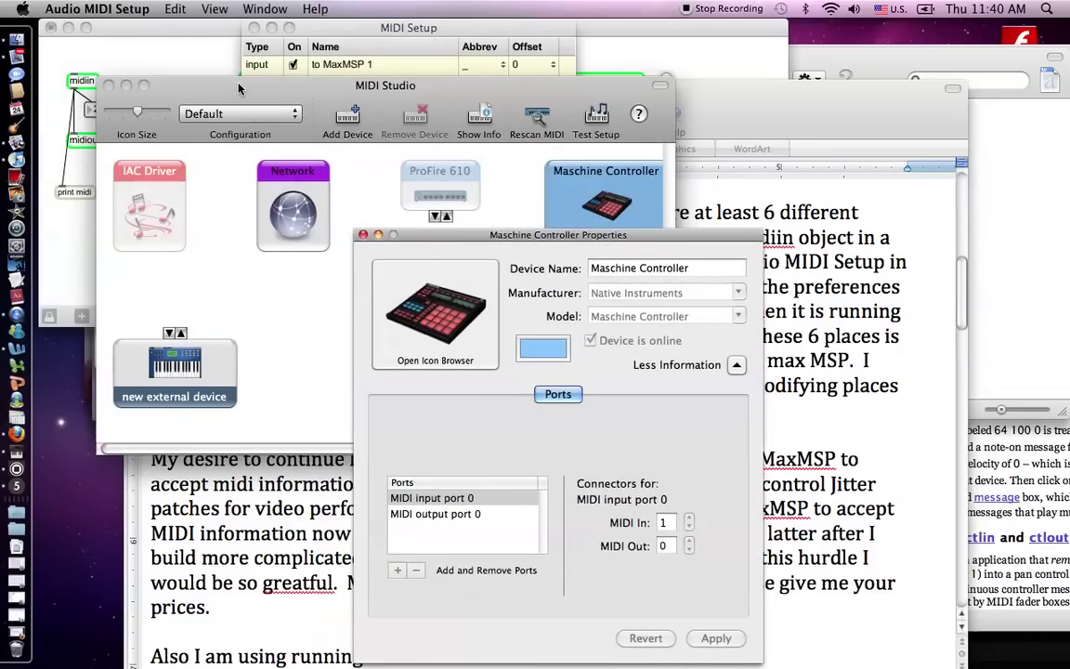
left_click_drag(214, 73, 463, 230)
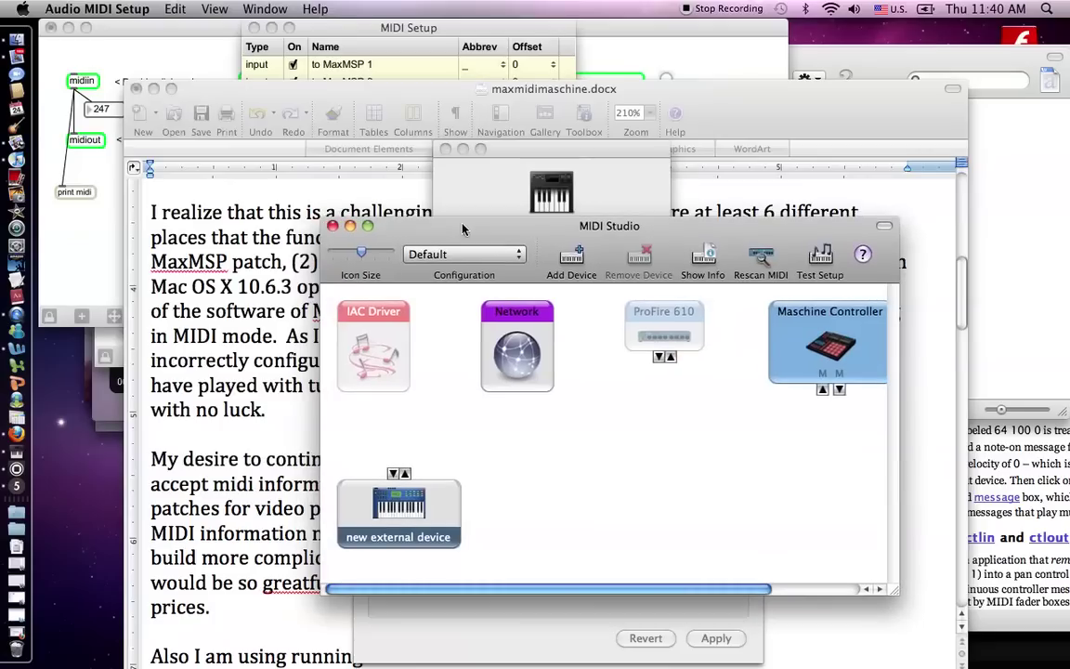
left_click(115, 395)
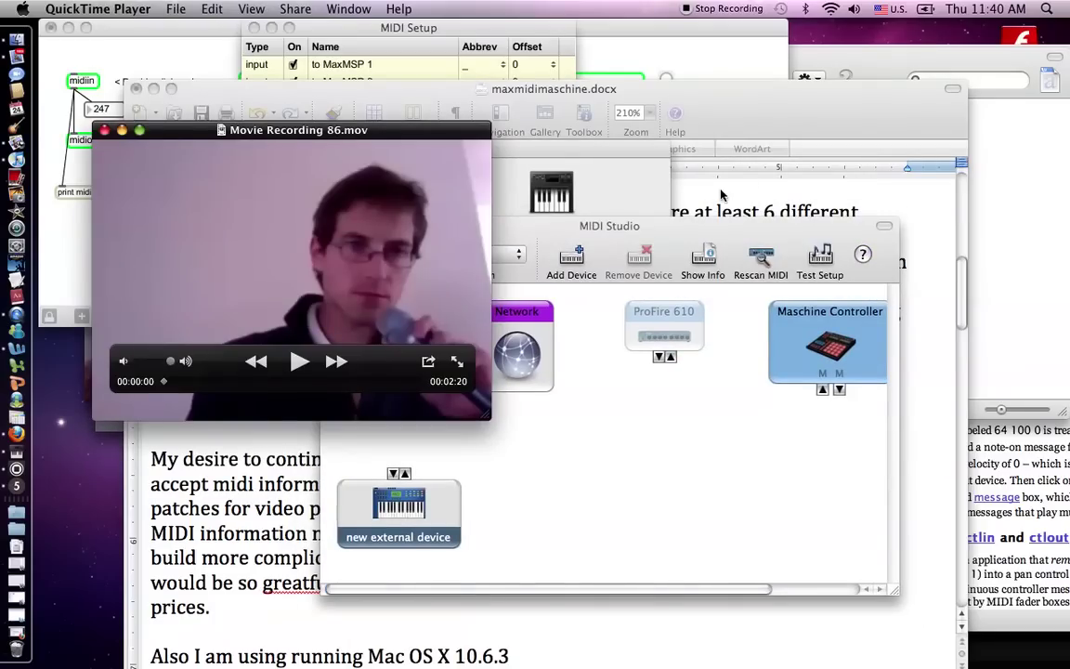
left_click_drag(642, 216, 412, 49)
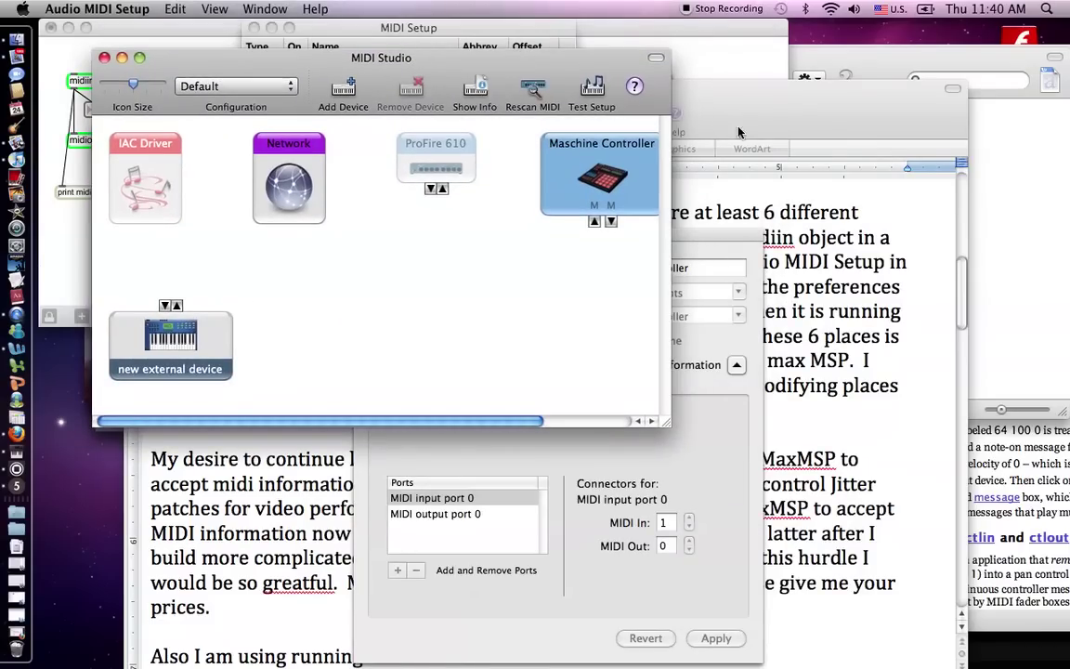
- Open Audio MIDI Setup Help from MIDI Studio and move the help window aside
left_click(850, 118)
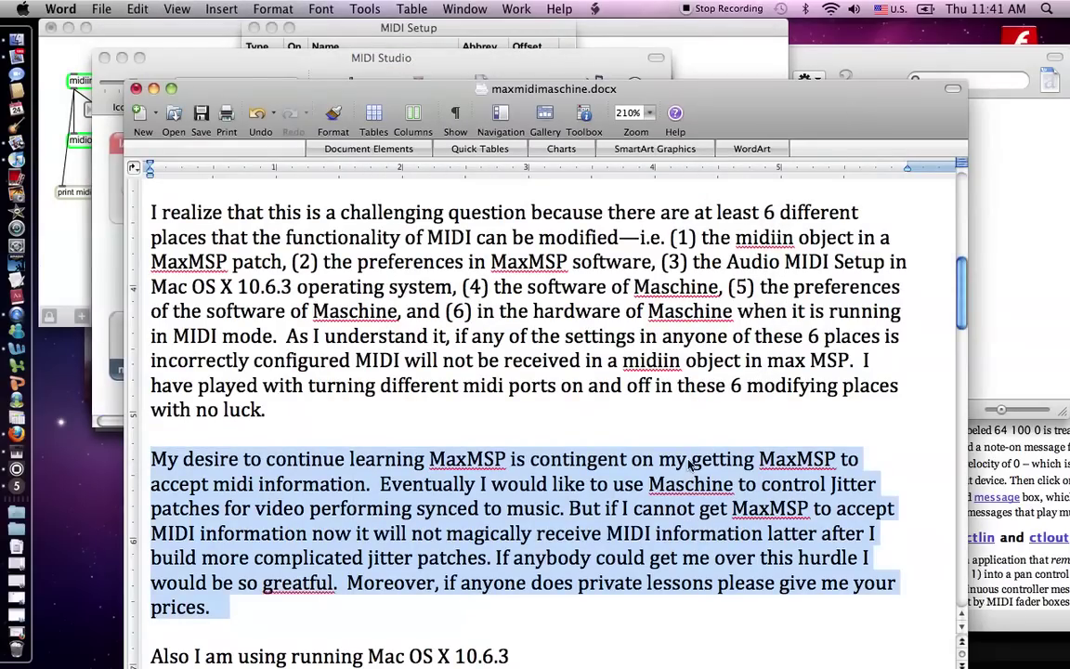
left_click(428, 60)
left_click(315, 9)
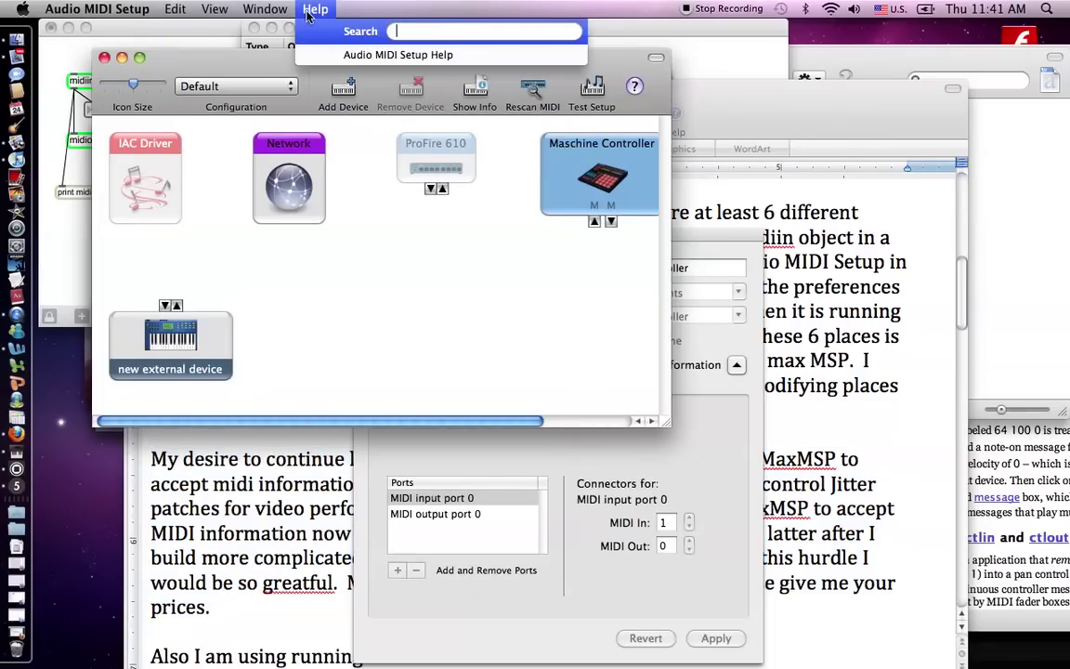
left_click(397, 55)
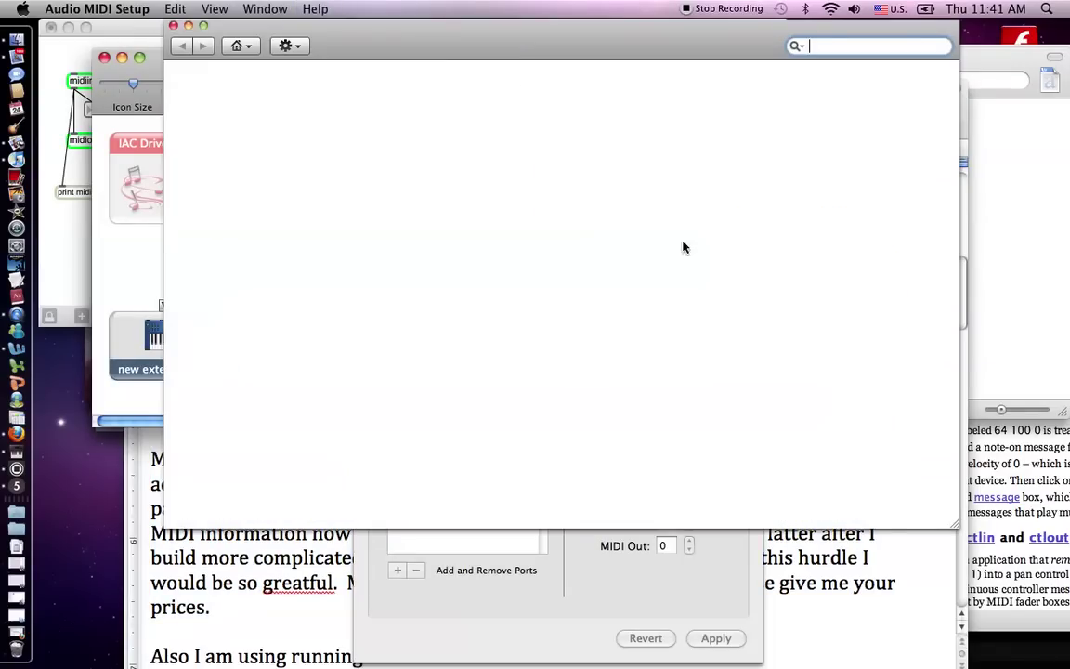
left_click_drag(418, 49, 801, 54)
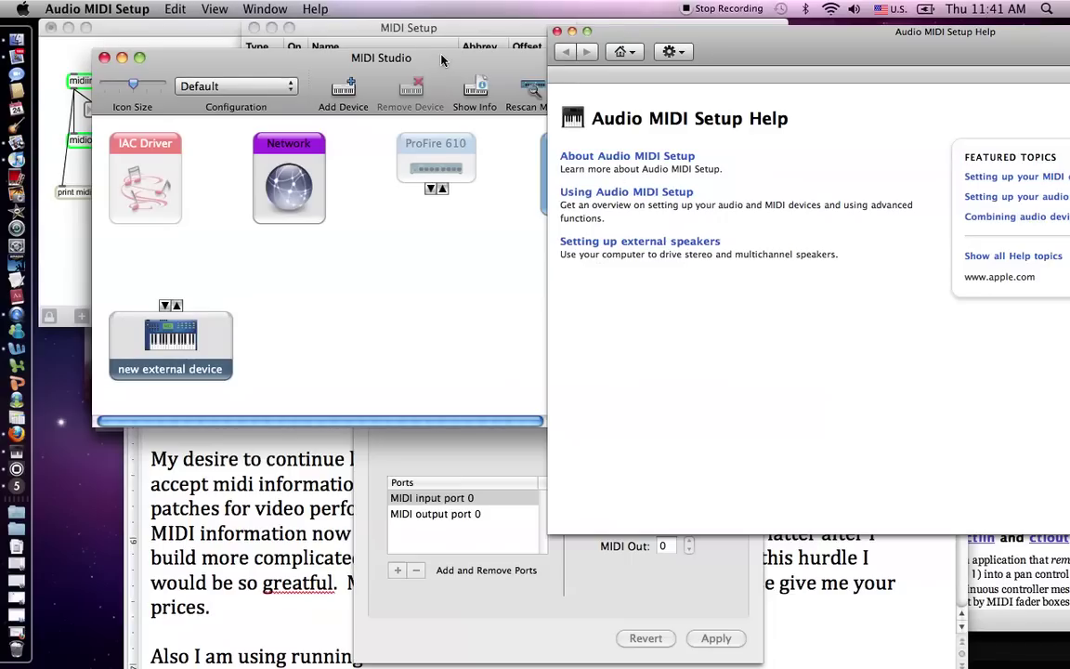
- Rearrange the MIDI Studio, help and maxmidimaschine.docx windows so the Word paragraph on the six MIDI settings is readable
left_click_drag(442, 59, 394, 54)
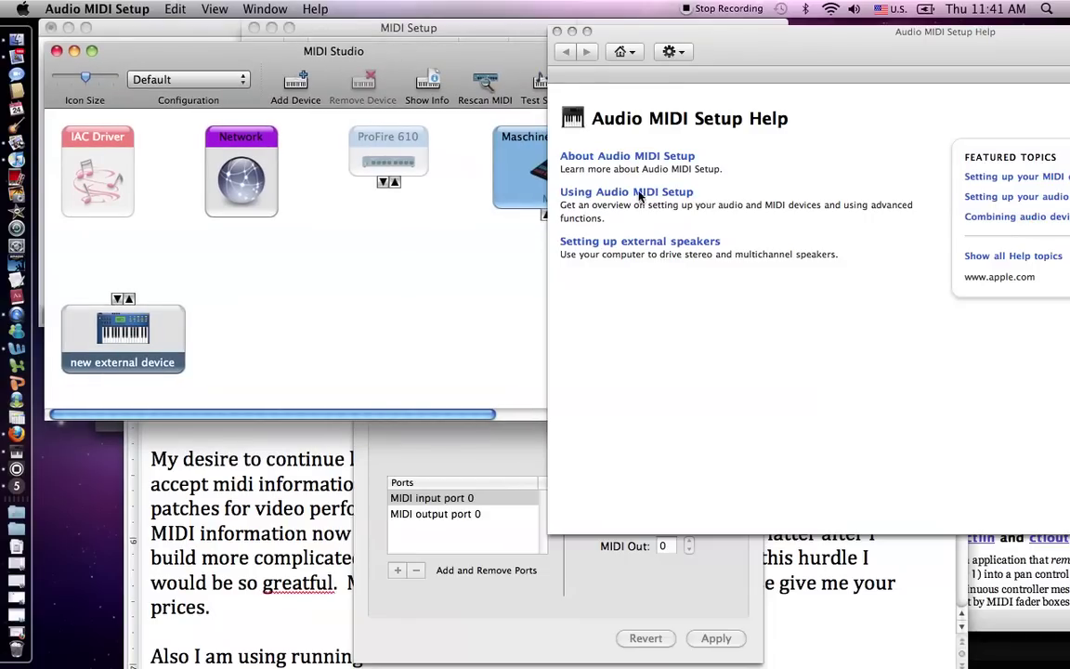
left_click(532, 475)
left_click(776, 550)
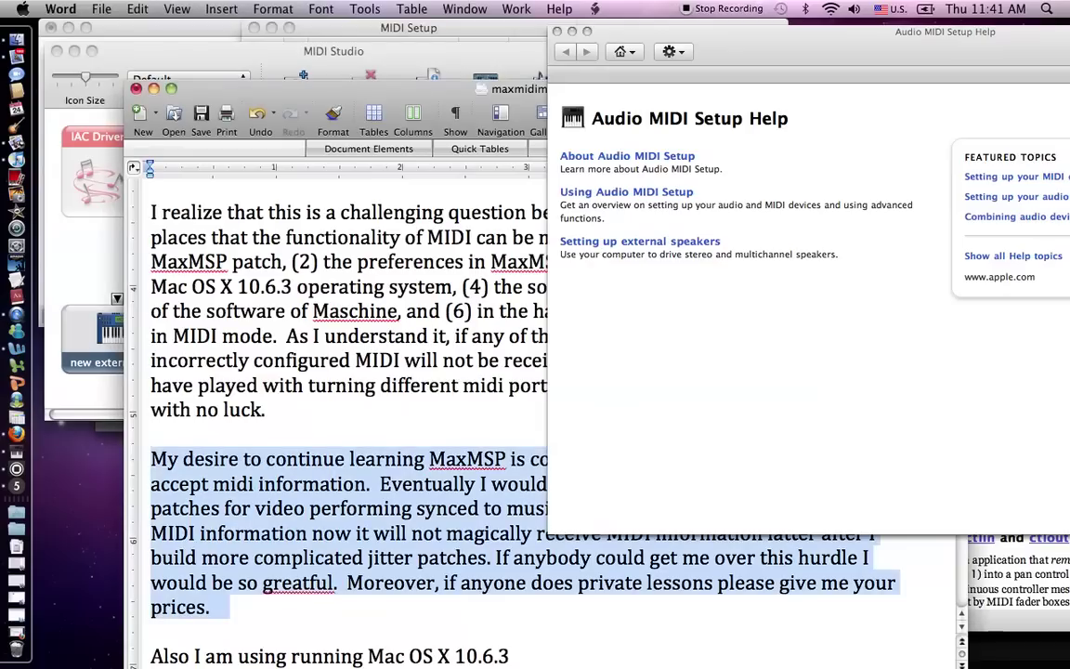
left_click_drag(640, 41, 860, 153)
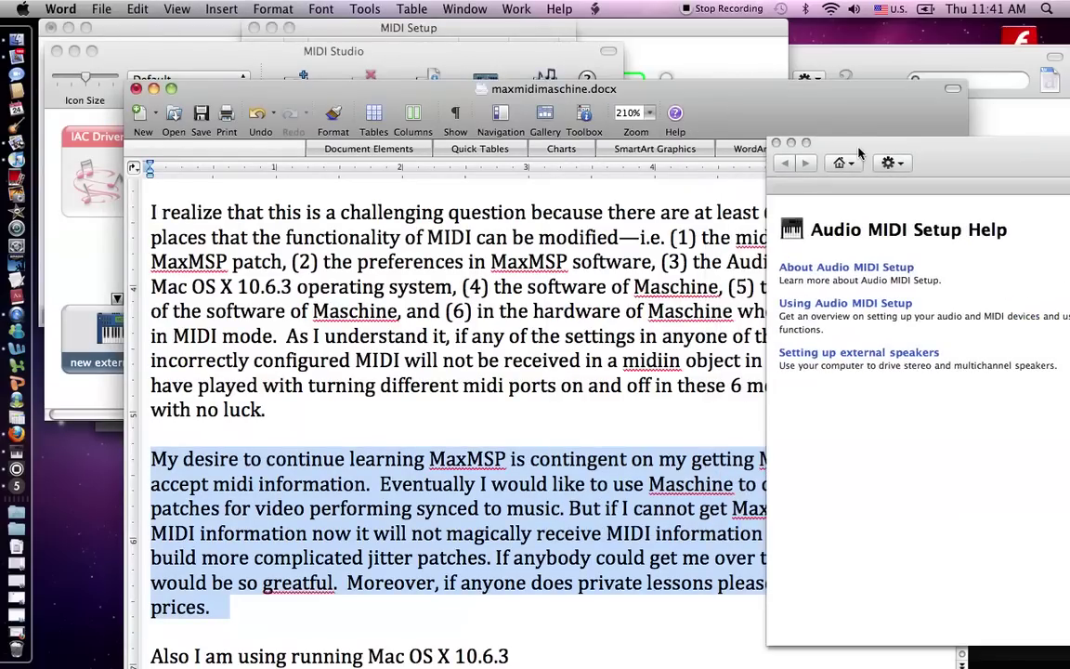
left_click_drag(787, 111, 728, 86)
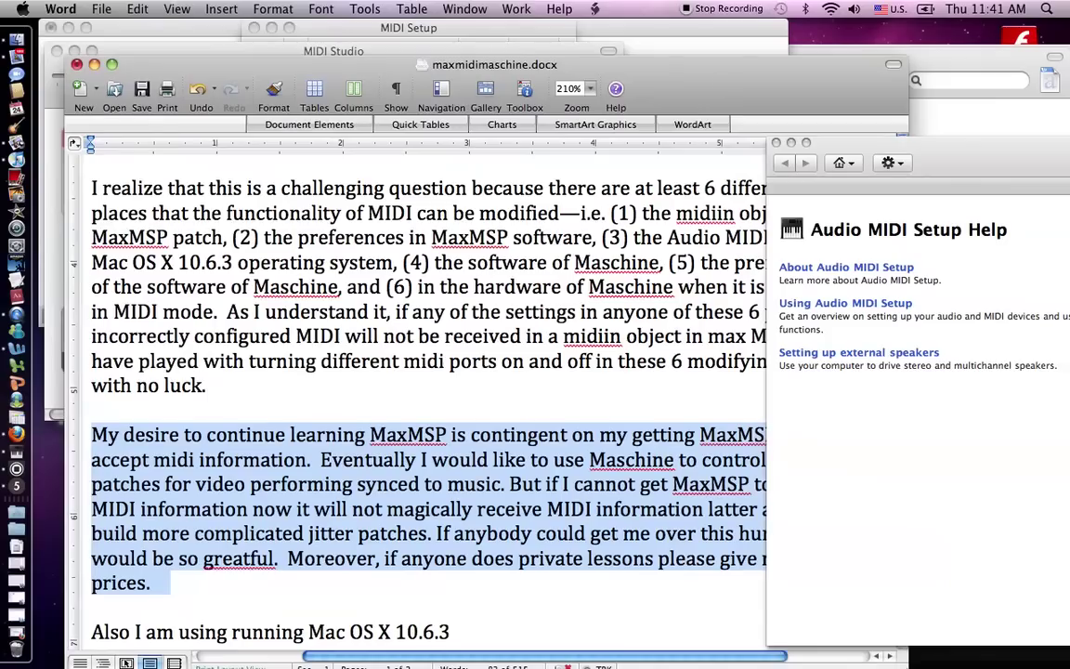
left_click_drag(833, 142, 868, 343)
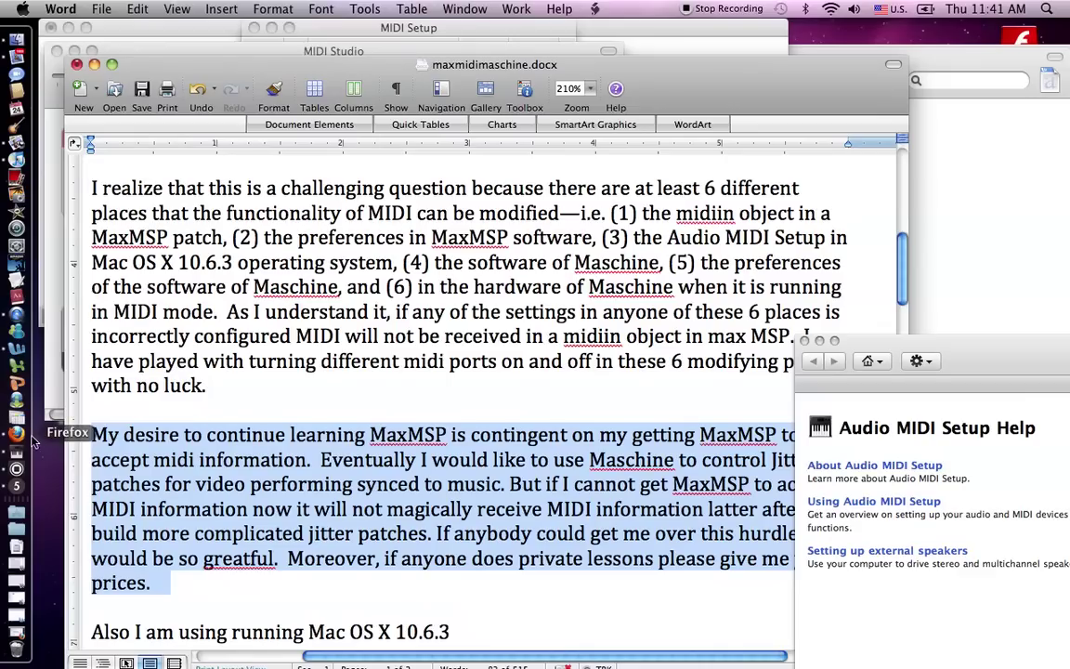
- Bring Max's MIDI Setup forward and move it and the other open windows lower to uncover the desktop
left_click(361, 27)
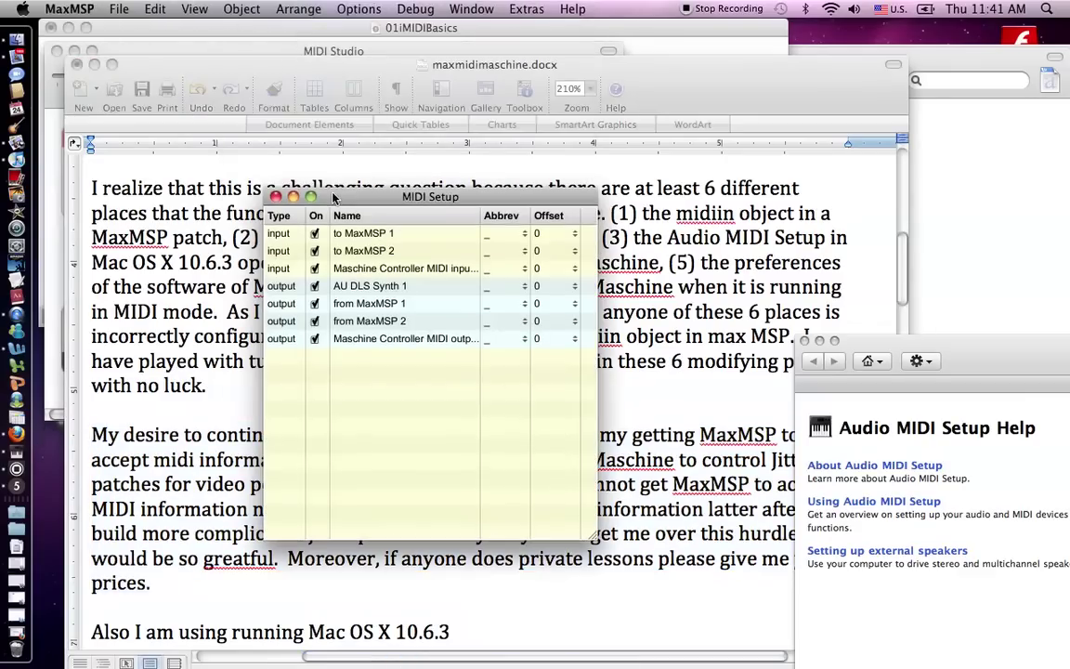
left_click_drag(360, 27, 413, 165)
left_click_drag(334, 51, 335, 112)
left_click_drag(400, 45, 392, 218)
- Switch to Finder and open the first_try.mprj project from the max_msp folder in Maschine
left_click(182, 78)
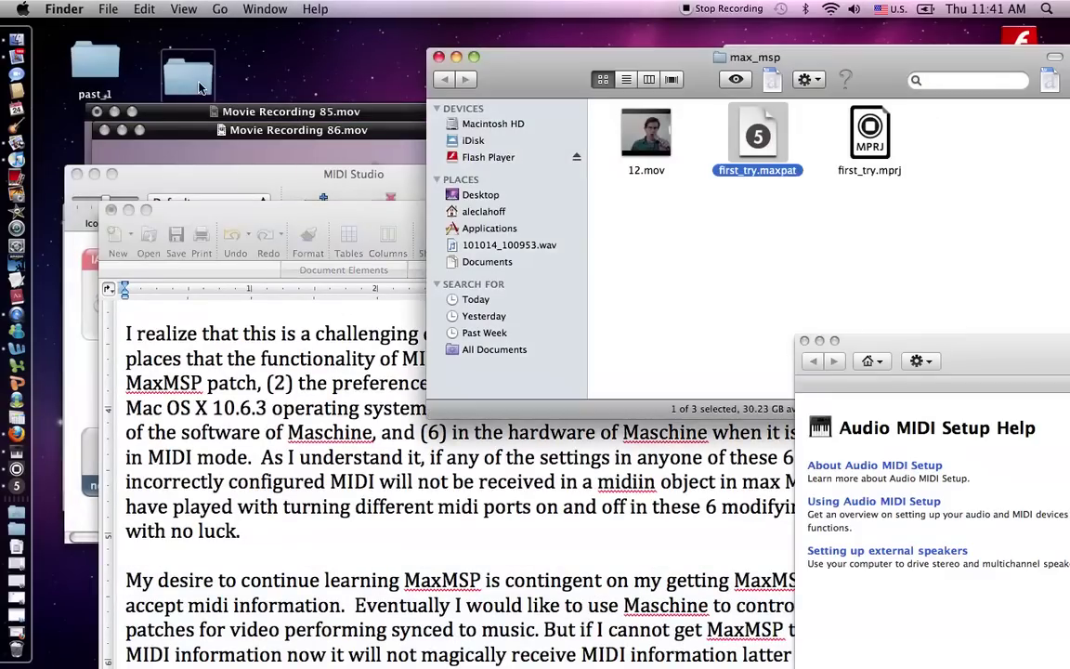
left_click(872, 131)
double_click(872, 131)
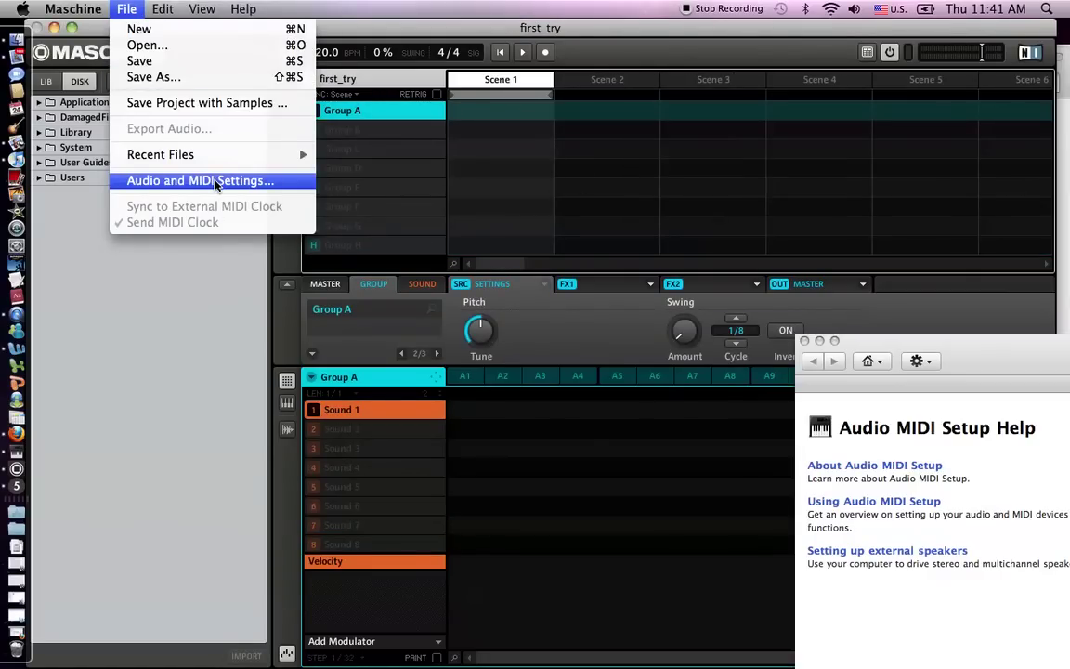
- Check the status of each MIDI input device in Maschine's Audio and MIDI Settings, accept the dialog and lower the project window
left_click(216, 183)
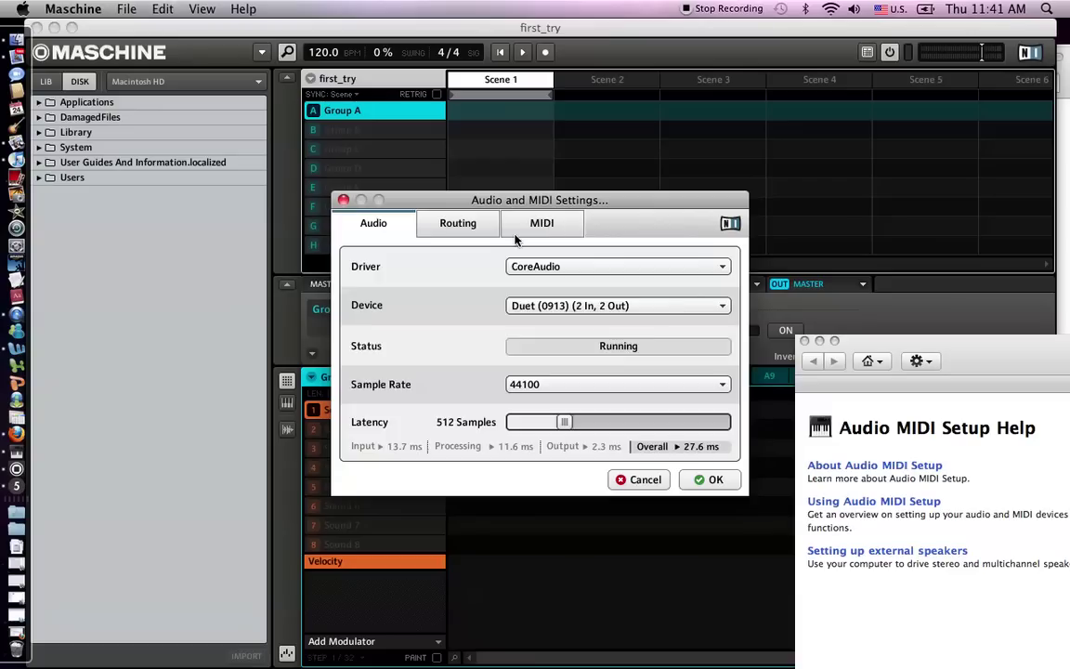
left_click(520, 229)
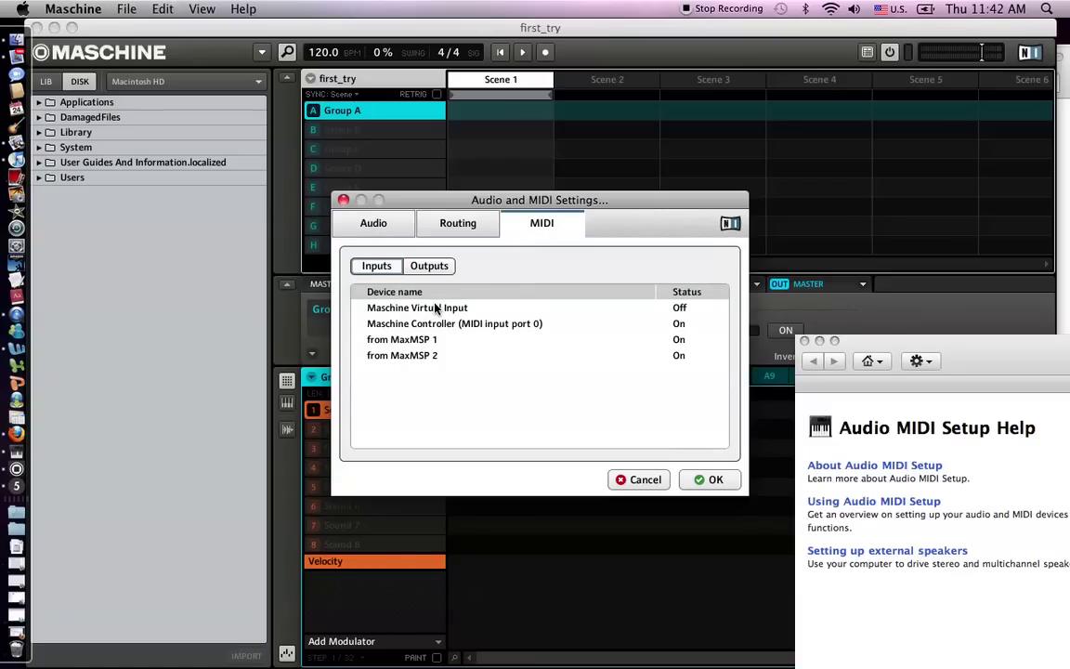
left_click(680, 321)
left_click(683, 317)
left_click(677, 322)
left_click(683, 339)
left_click(679, 310)
left_click(679, 347)
left_click(710, 480)
left_click_drag(413, 20, 467, 175)
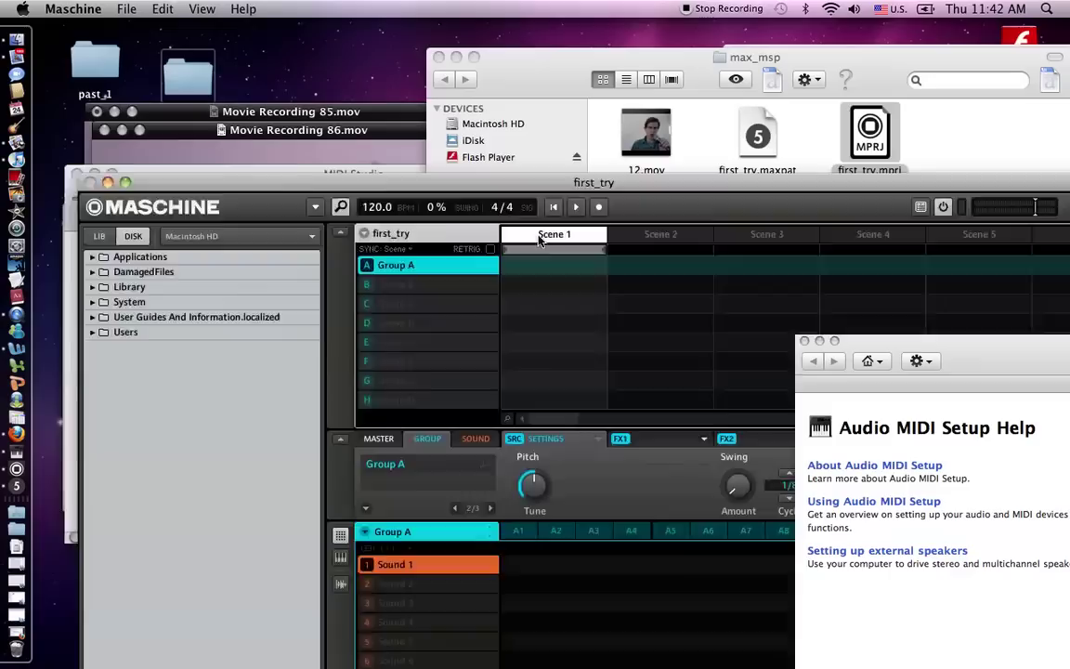
- Review the Maschine Controller's port properties in MIDI Studio again, close them and quit Audio MIDI Setup
left_click(134, 169)
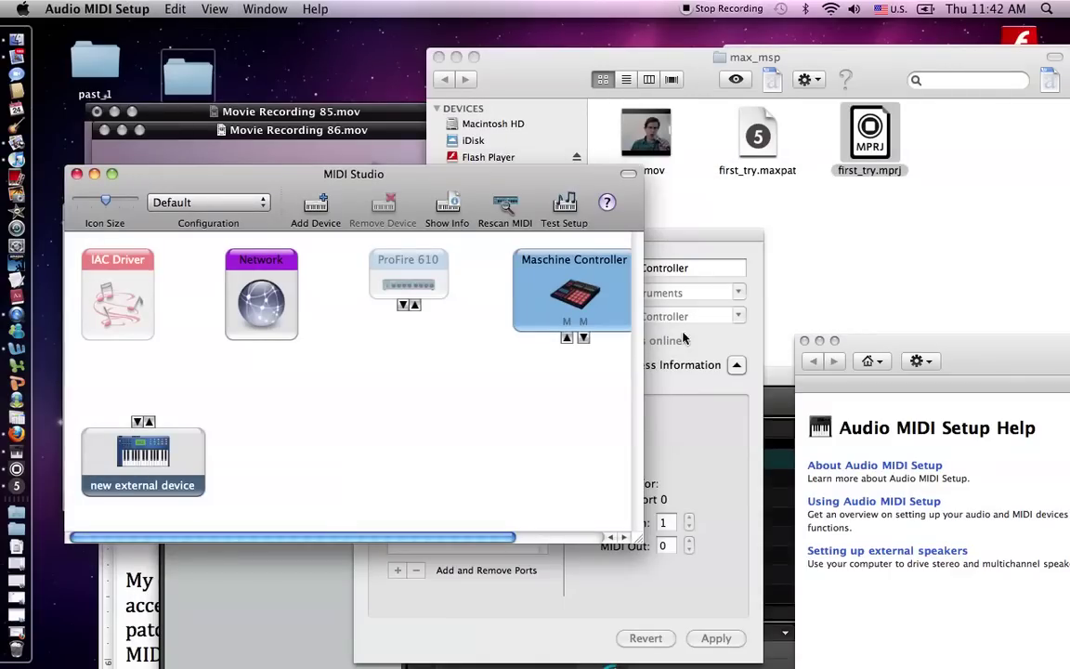
double_click(523, 273)
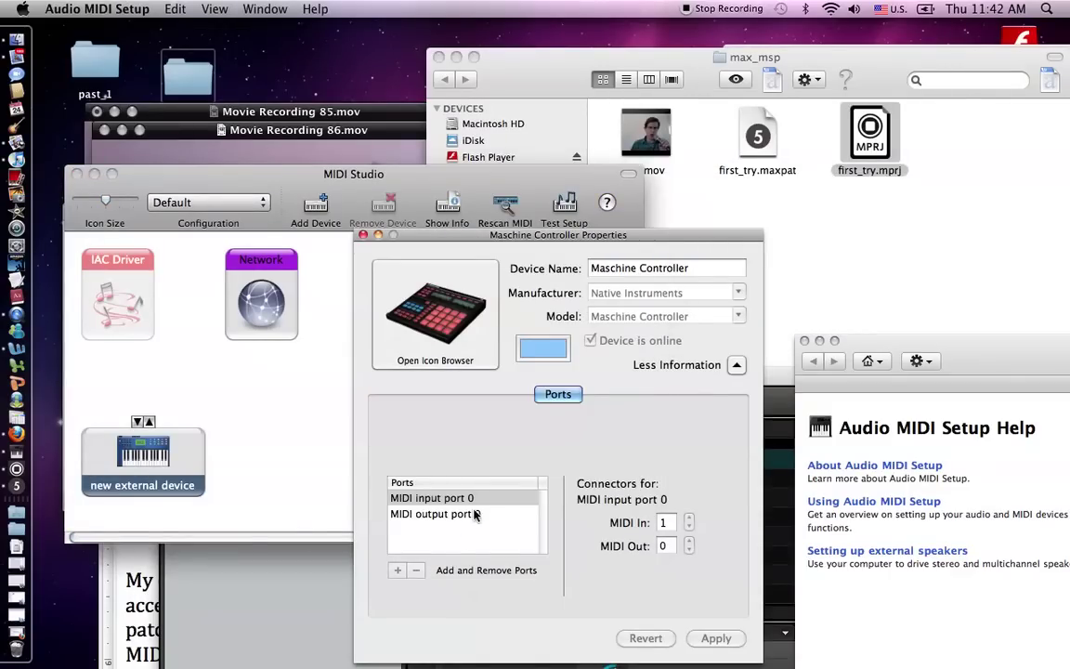
left_click(363, 235)
left_click(71, 12)
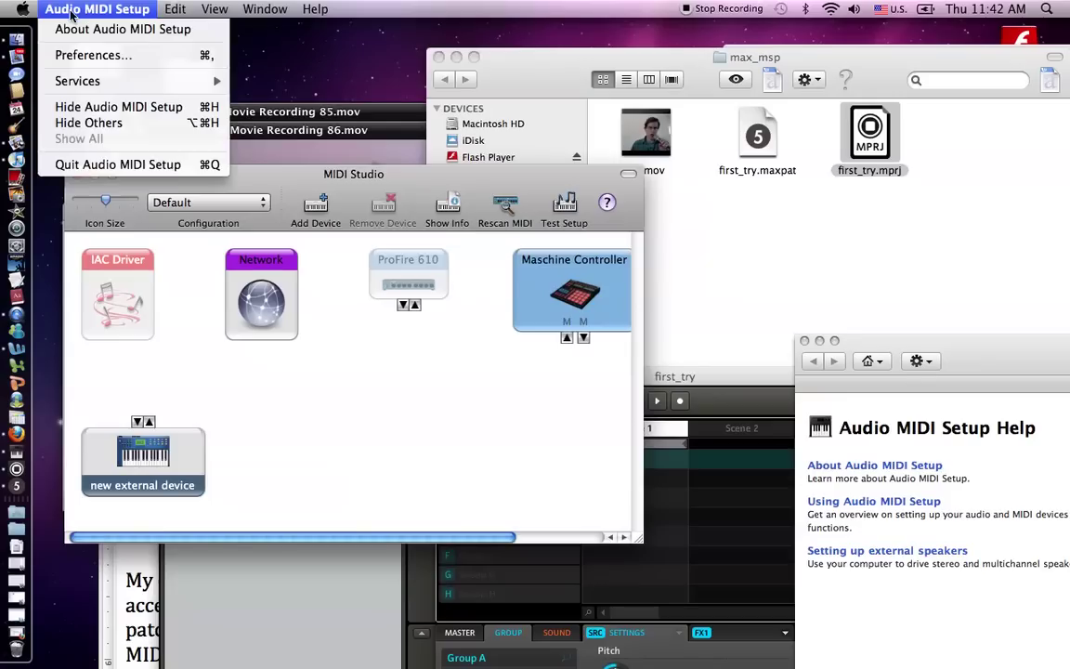
left_click(93, 164)
- Relaunch Audio MIDI Setup from the "midi" search, check the Maschine Controller's port properties and close them
left_click(1048, 11)
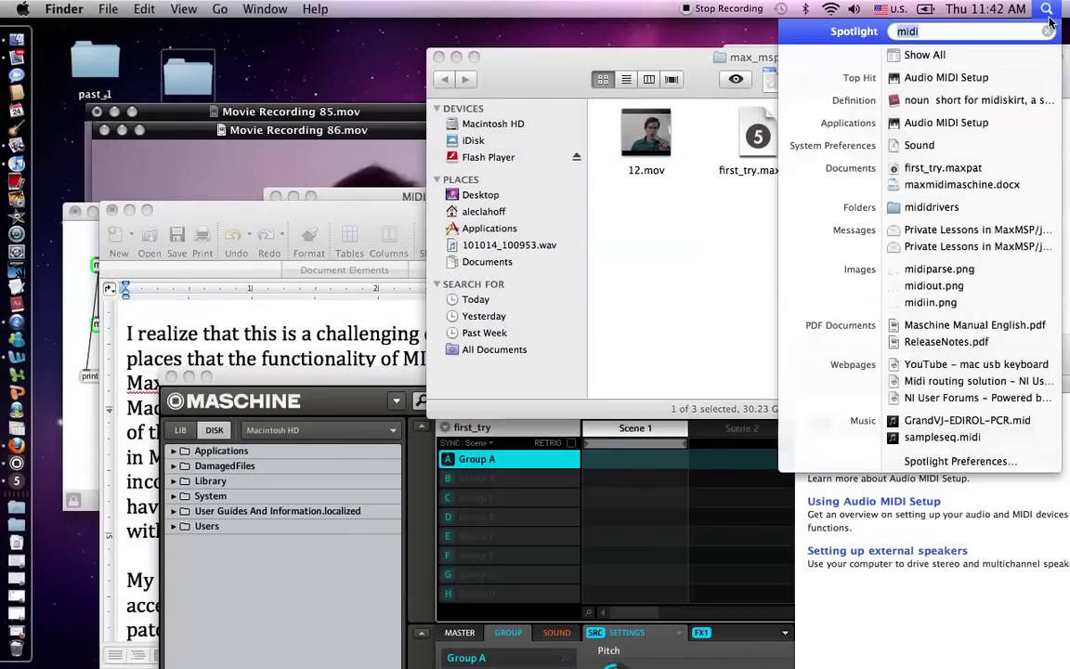
key("Down")
key("Down")
key("Down")
key("Down")
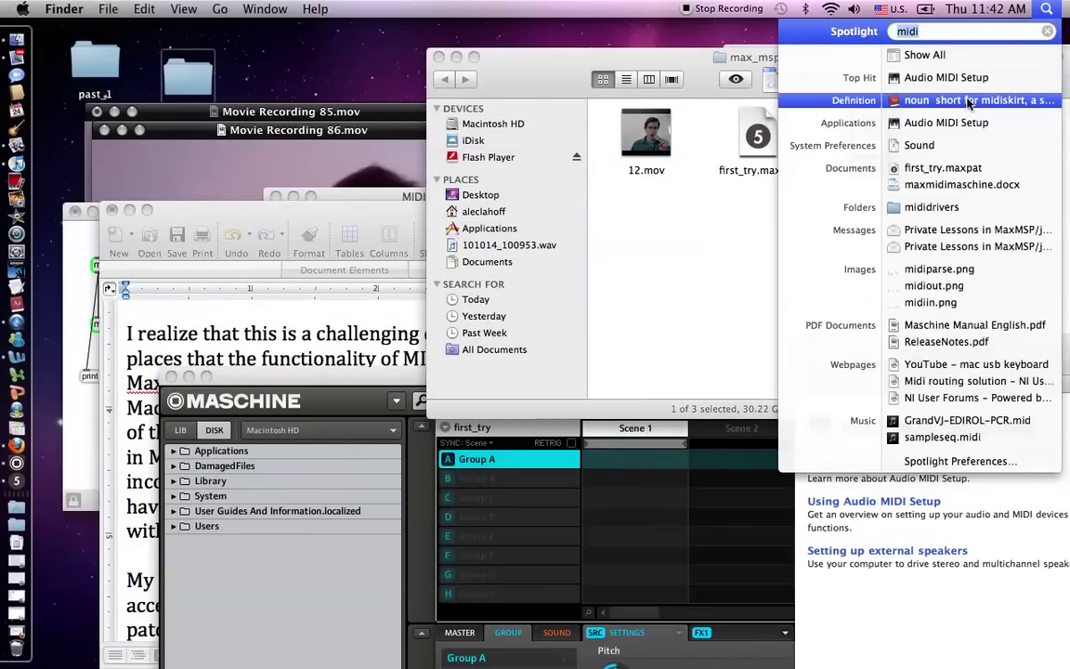
key("Return")
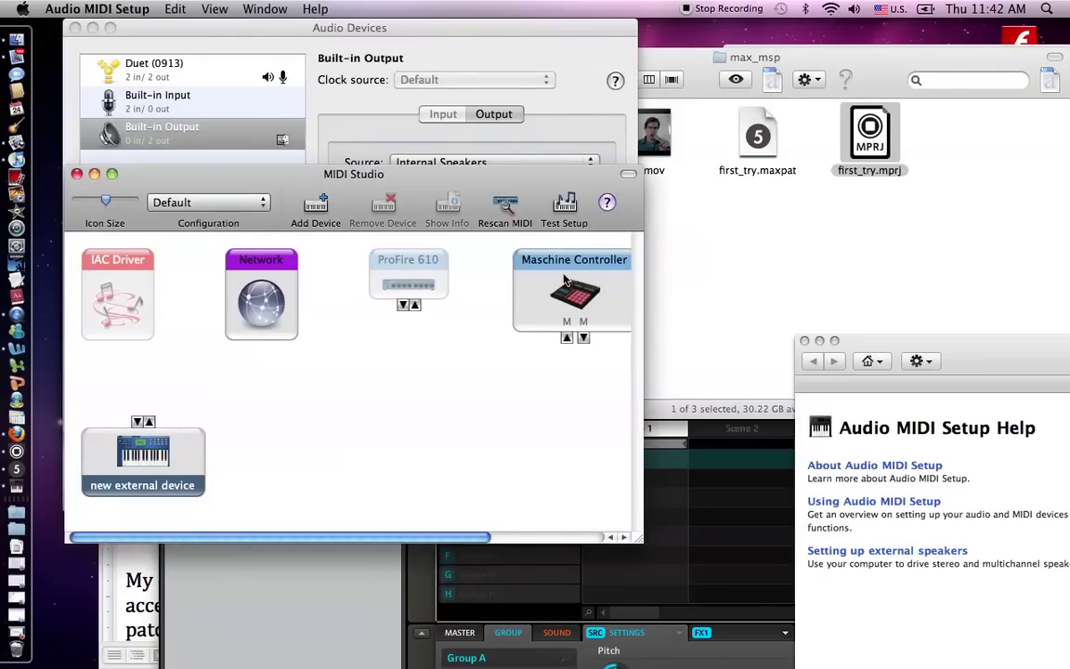
double_click(514, 259)
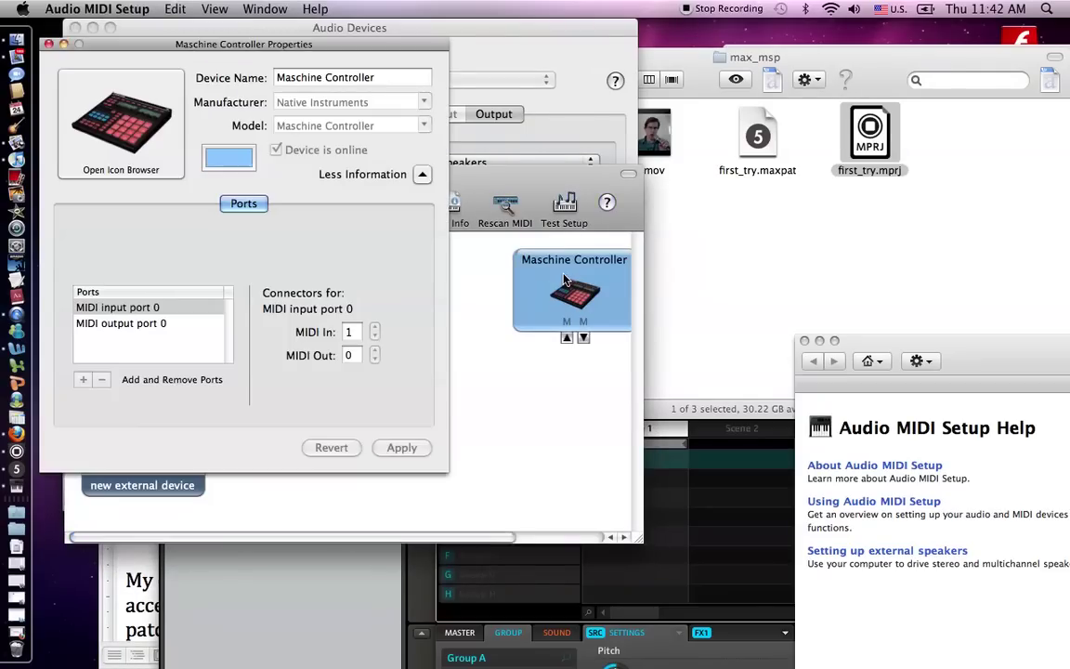
left_click(49, 44)
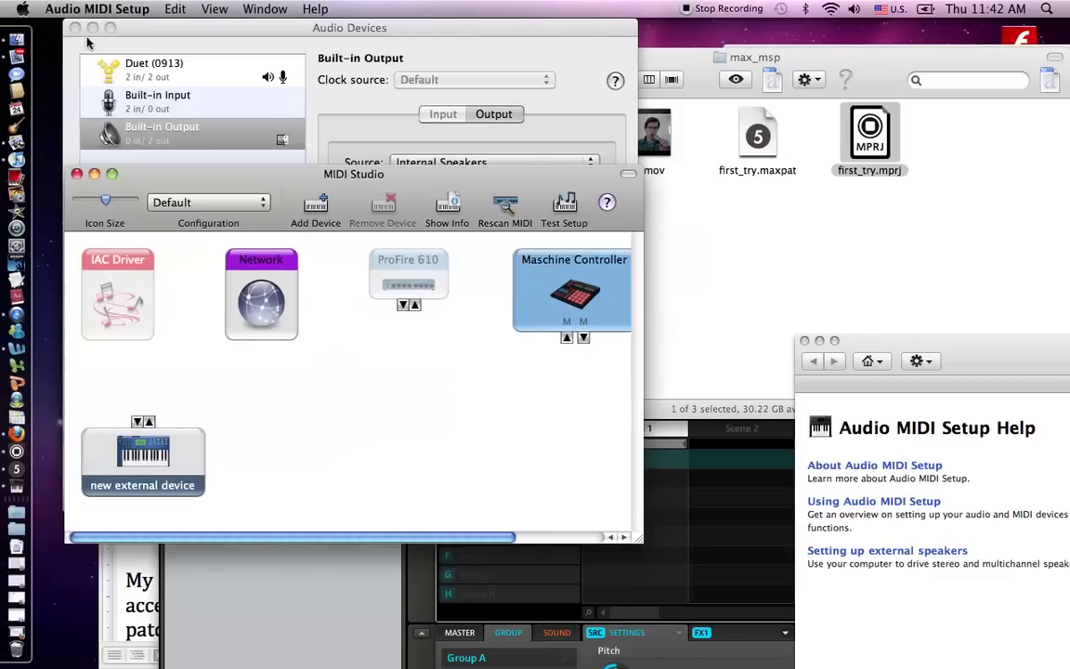
- Move the Audio Devices, movie recording and 01mHello windows aside and minimize the MIDI Studio window
left_click(119, 41)
left_click_drag(187, 38, 408, 306)
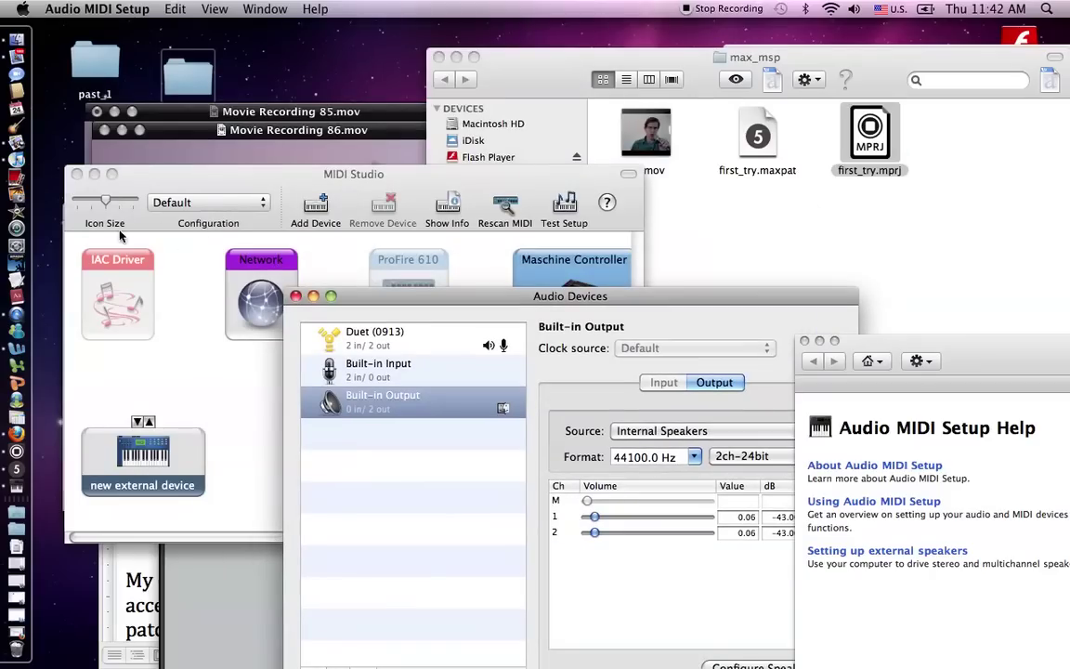
left_click(223, 111)
left_click(186, 129)
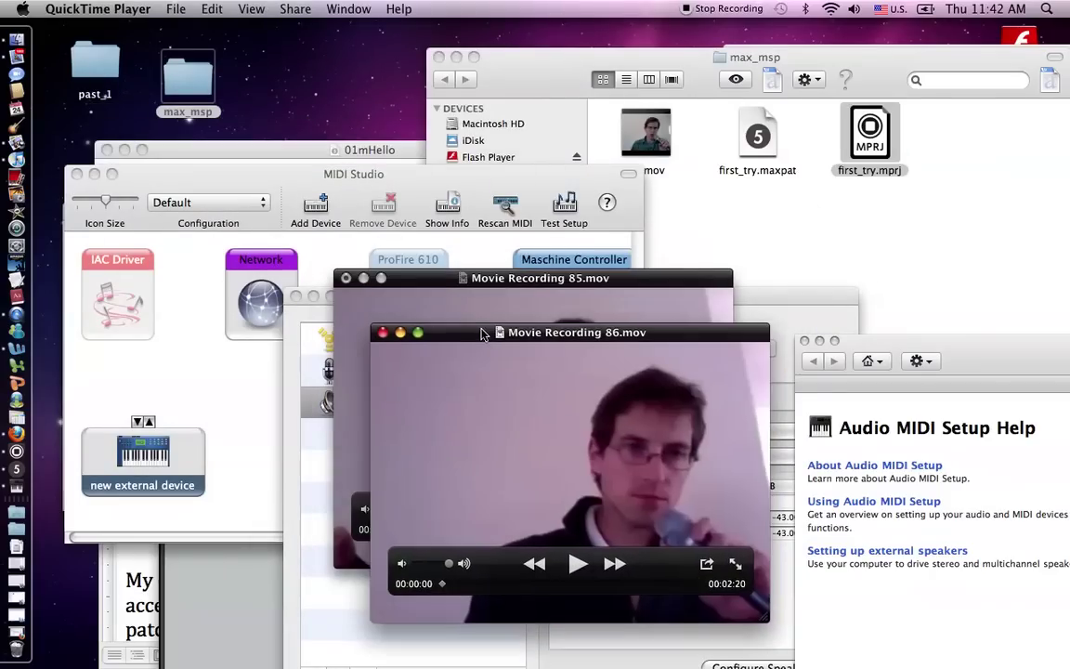
left_click_drag(244, 150, 233, 55)
left_click(77, 192)
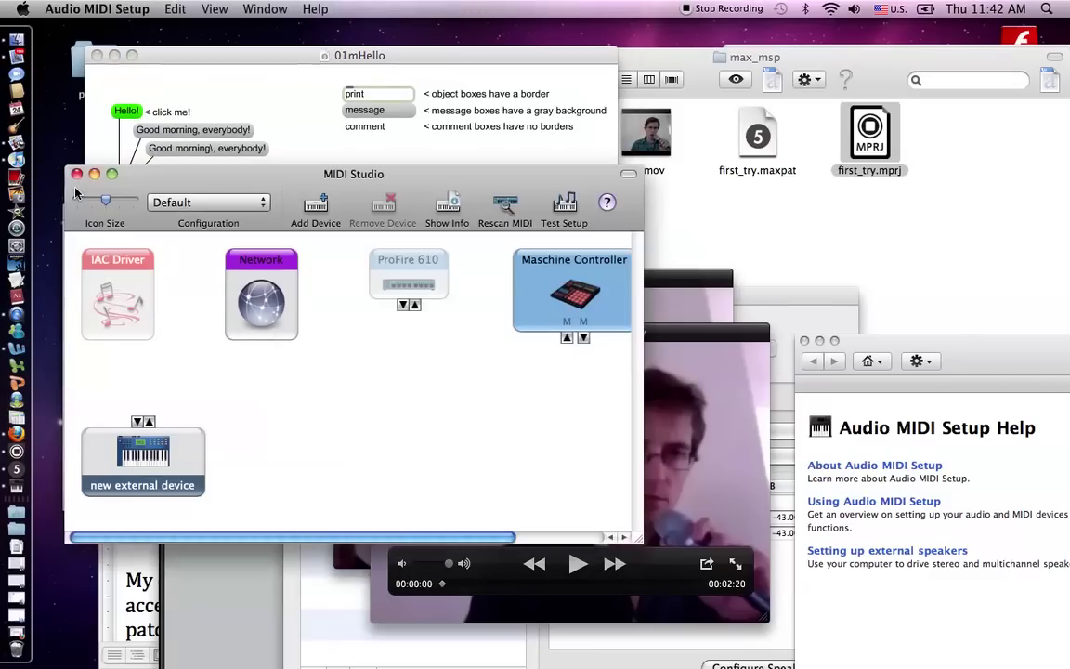
left_click(91, 173)
key("super+1")
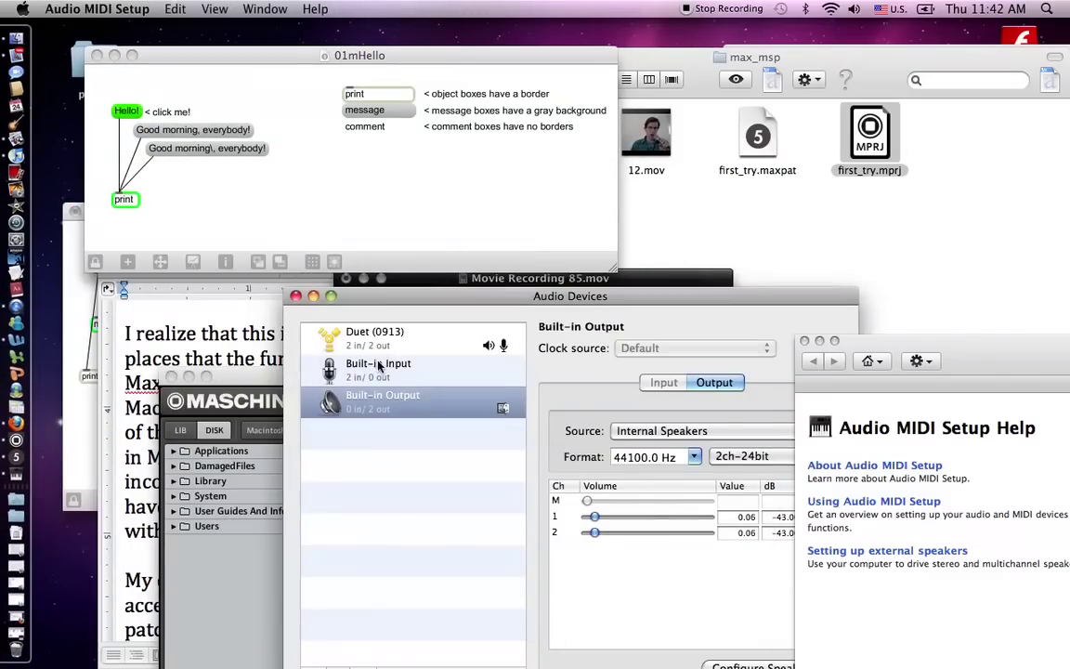
- Switch to MaxMSP and bring the 01iMIDIBasics patch in front of the other windows
left_click(205, 304)
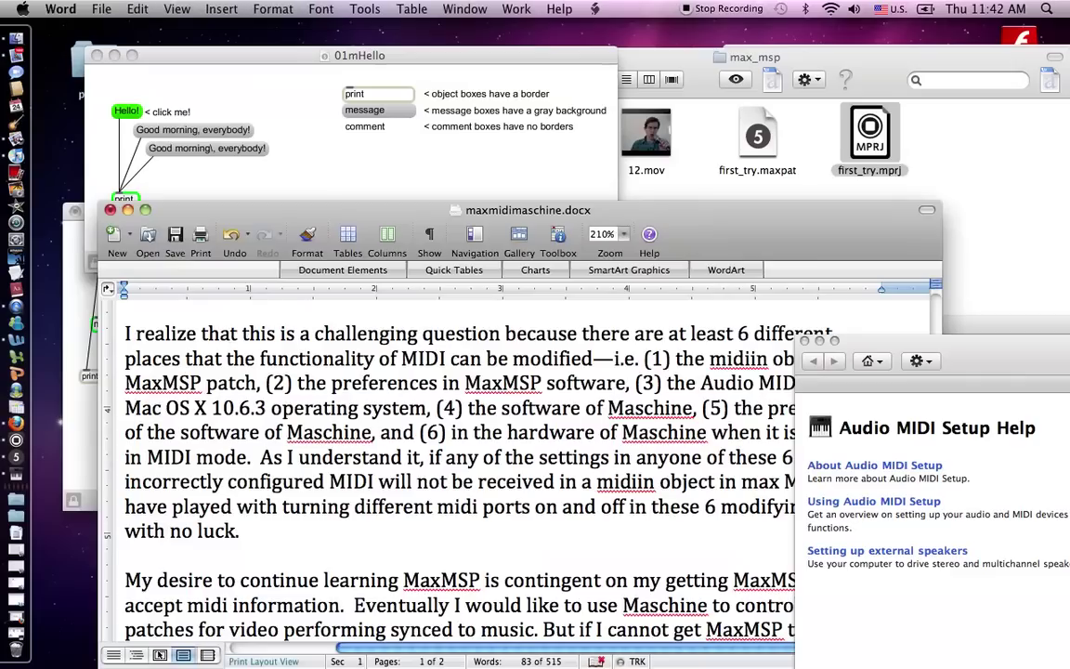
left_click(54, 322)
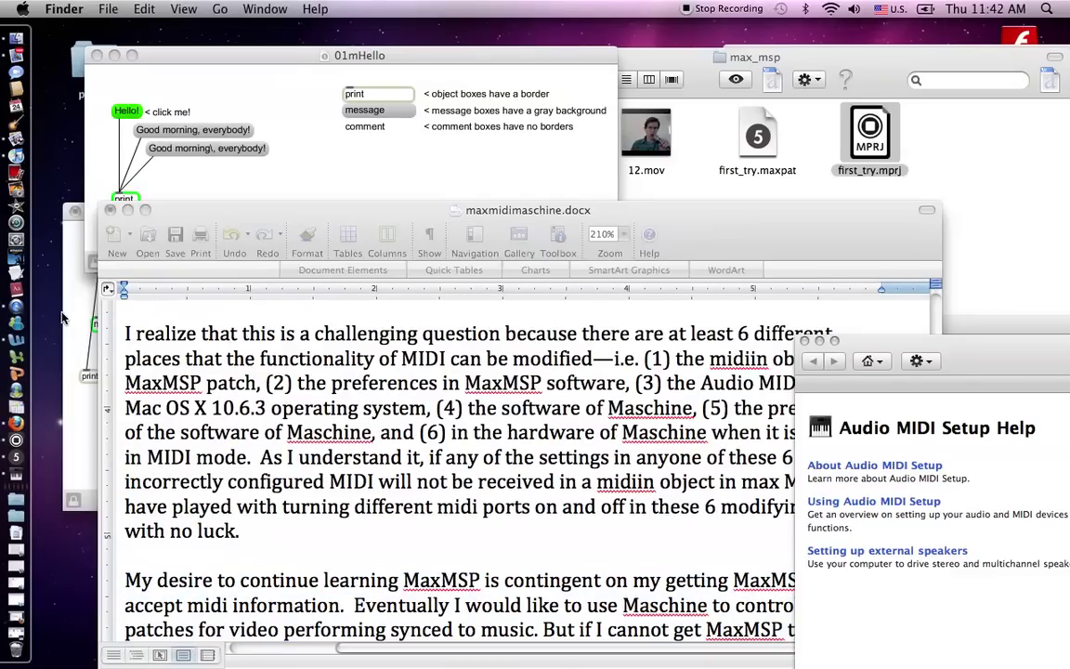
left_click(65, 281)
left_click_drag(149, 219, 161, 115)
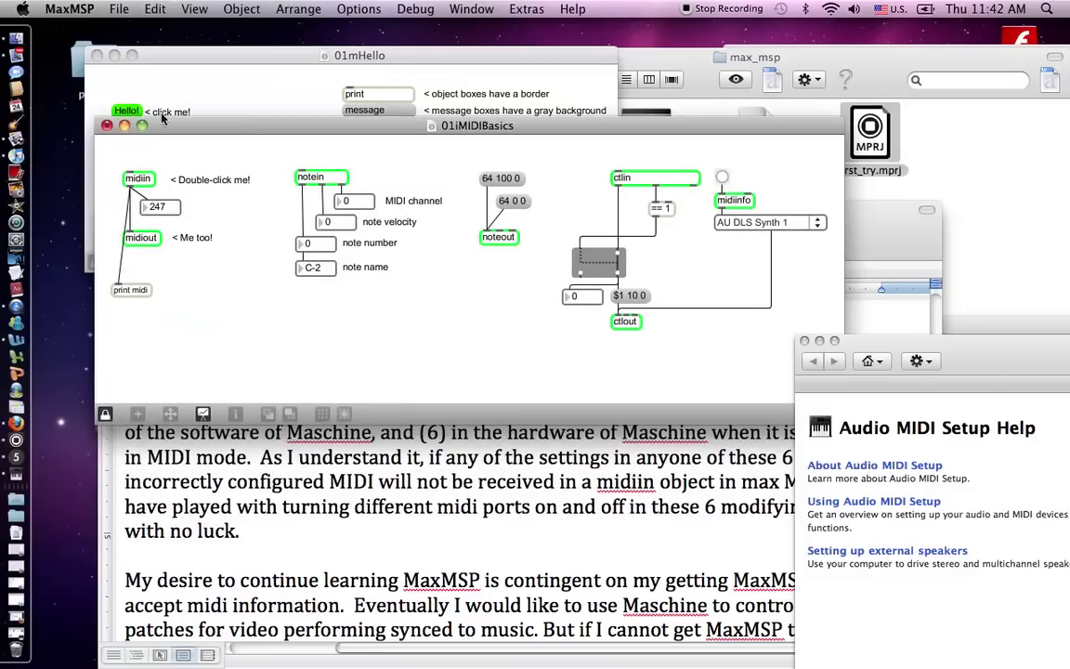
- Check the midiin object's input device list and close the 01iMIDIBasics patch without saving the changes
double_click(139, 178)
left_click(241, 277)
left_click(106, 126)
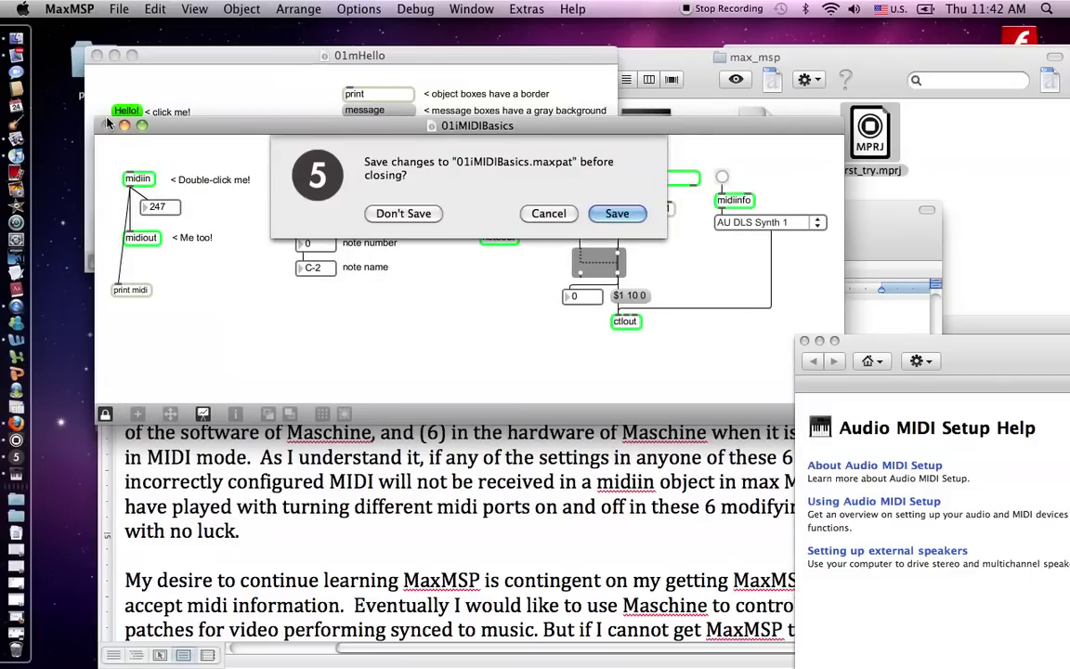
left_click(401, 214)
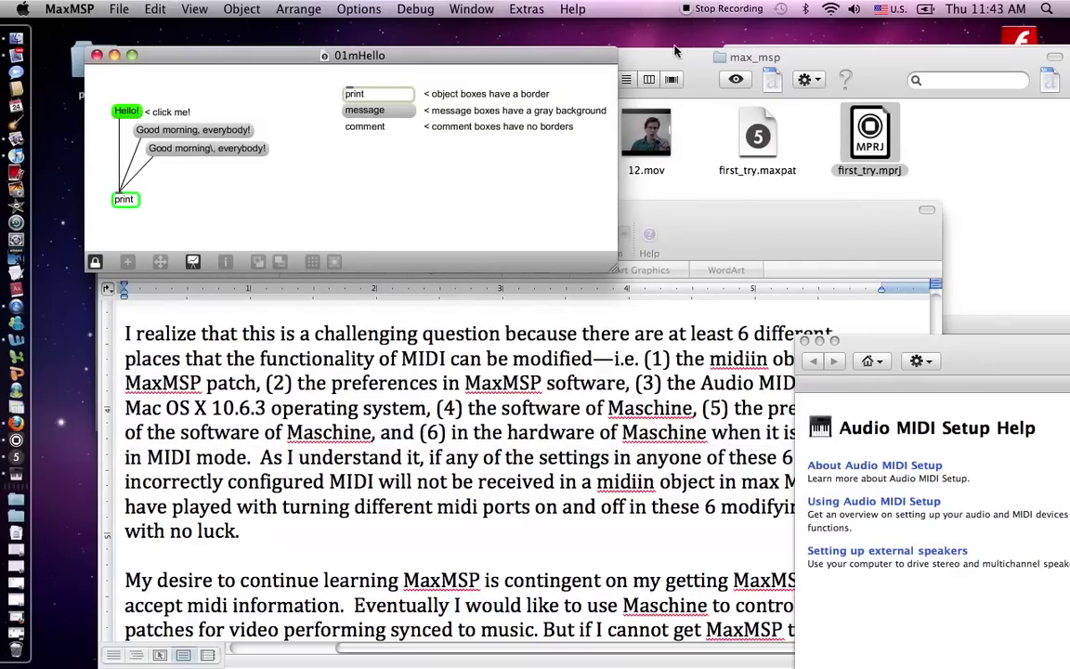
- Open the Max Tutorials documentation and go to the Basics tutorial in the MIDI section
left_click(573, 8)
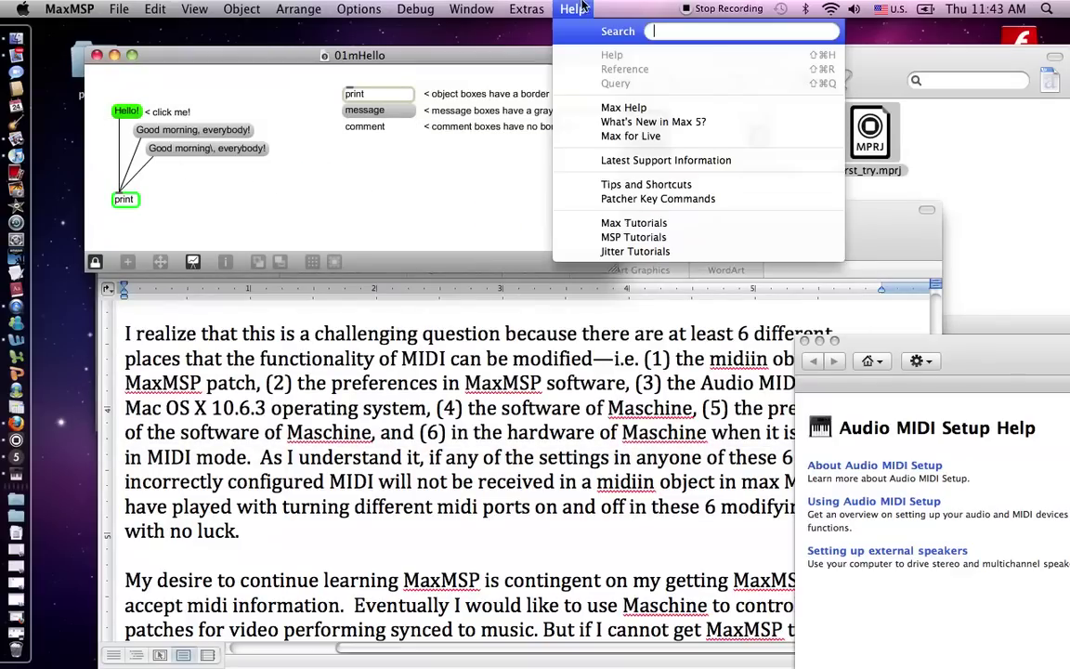
left_click(645, 230)
scroll(593, 424, "down", 10)
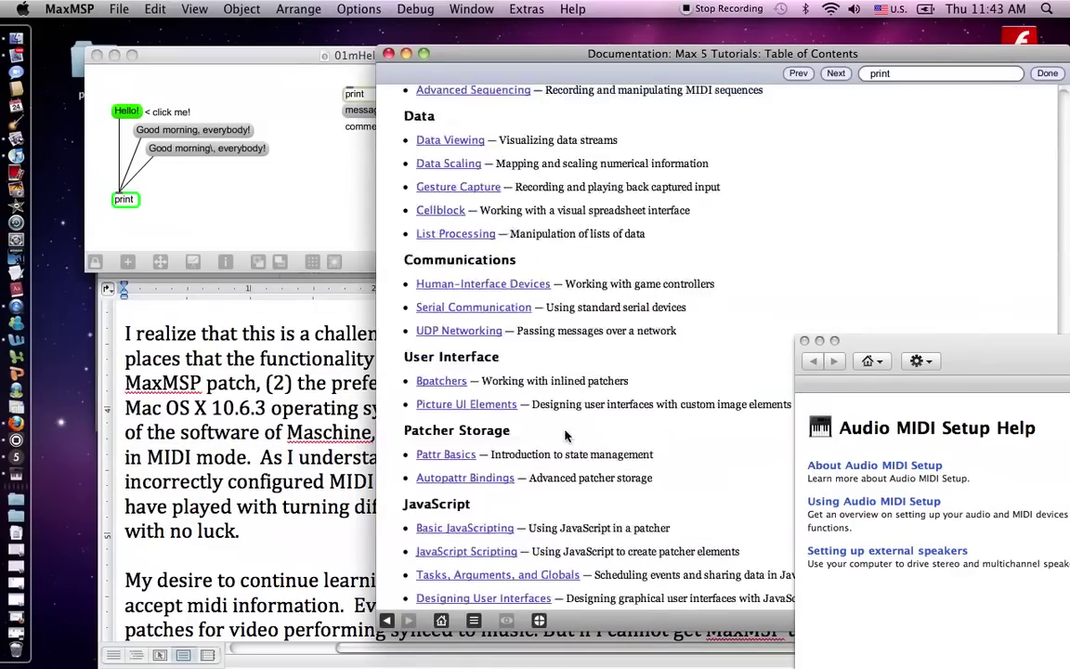
scroll(593, 424, "up", 3)
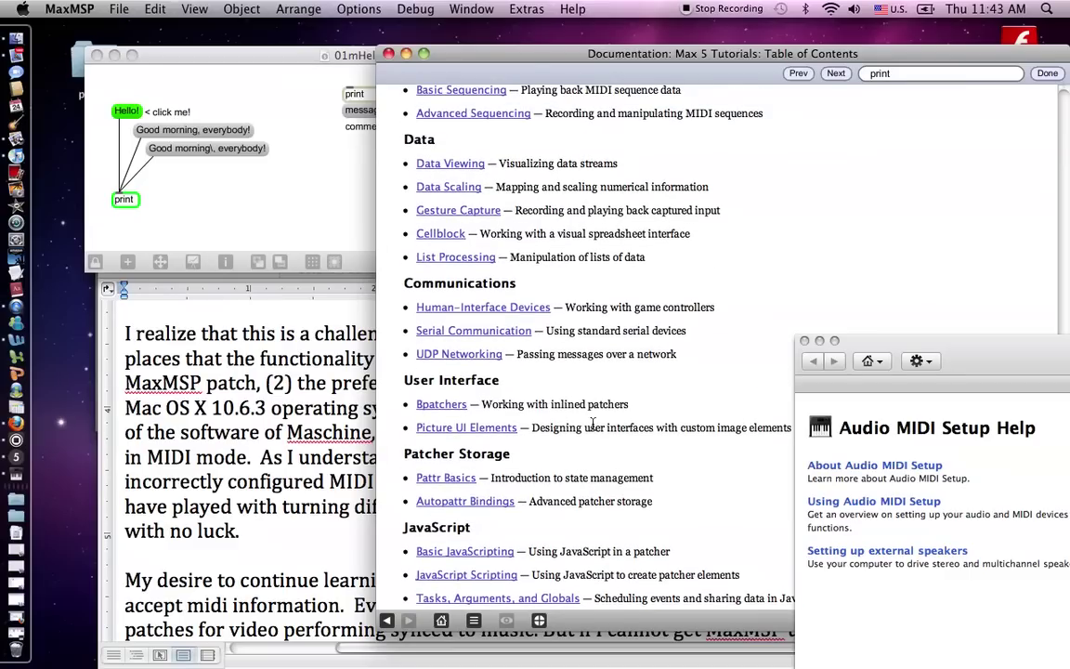
scroll(418, 269, "up", 7)
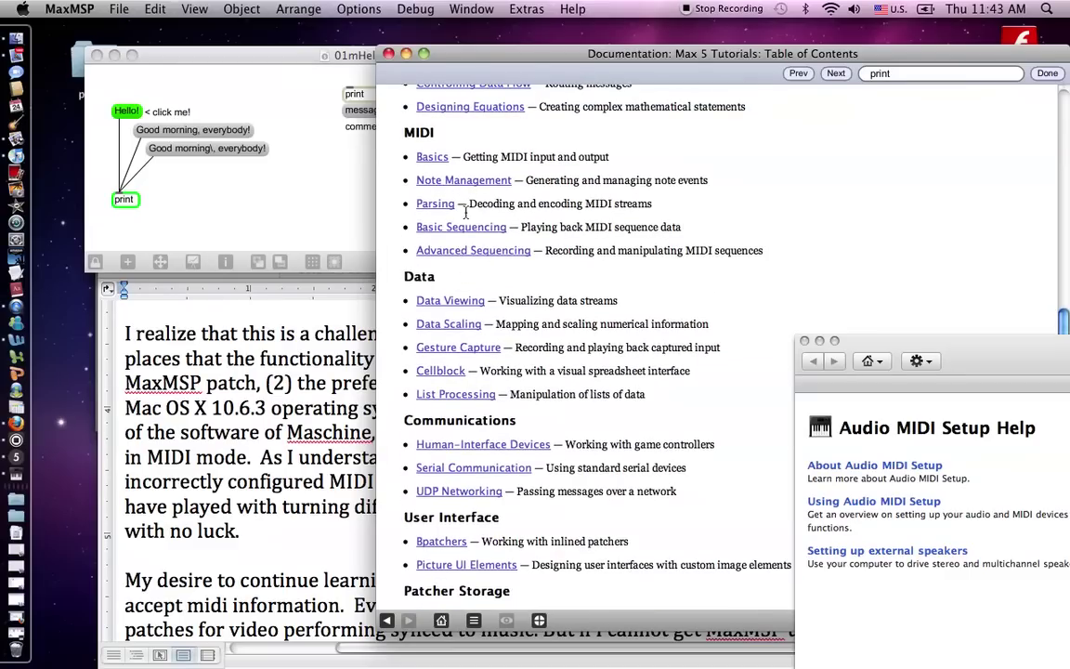
left_click(433, 157)
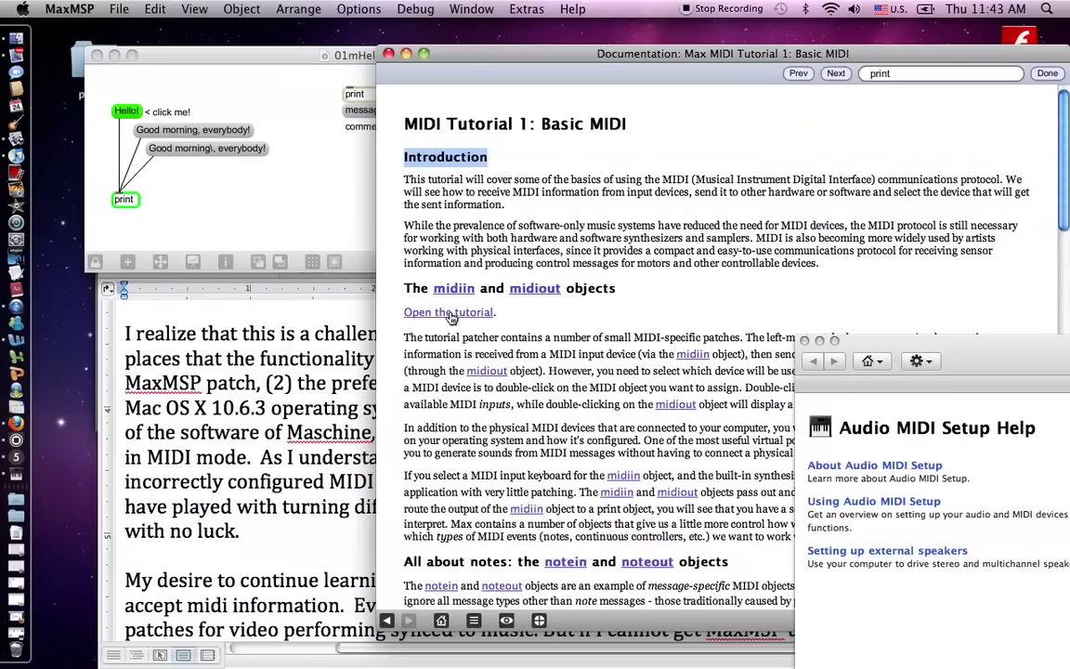
- Open the patch belonging to the Basic MIDI tutorial and check its midiin object's input device list
left_click(418, 312)
left_click_drag(400, 424, 435, 87)
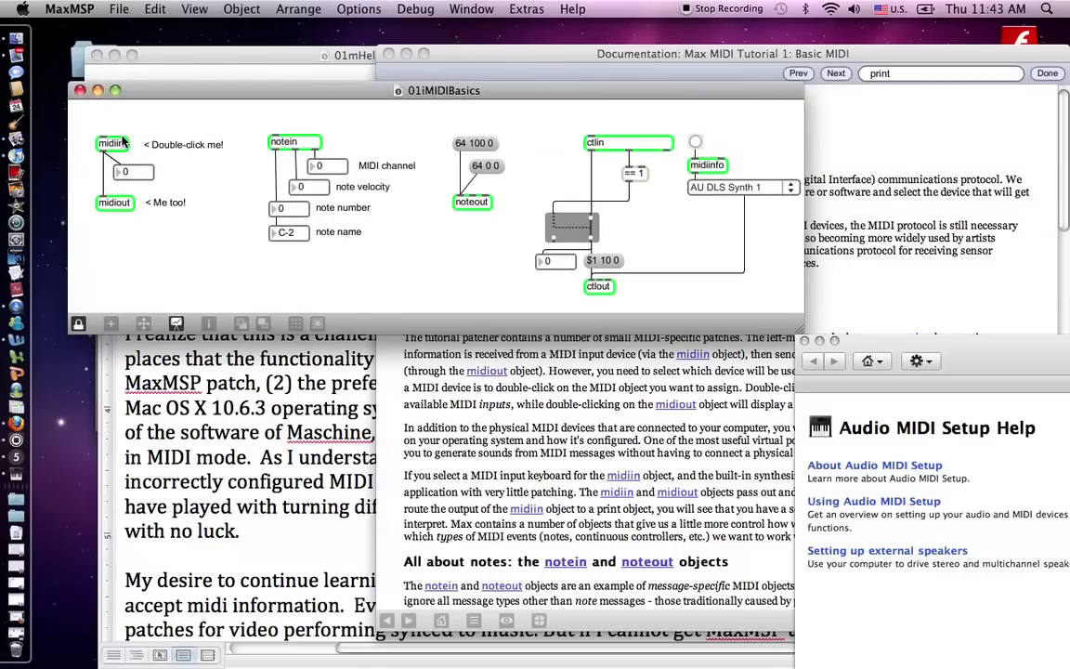
double_click(123, 139)
left_click(177, 276)
left_click_drag(150, 88, 234, 26)
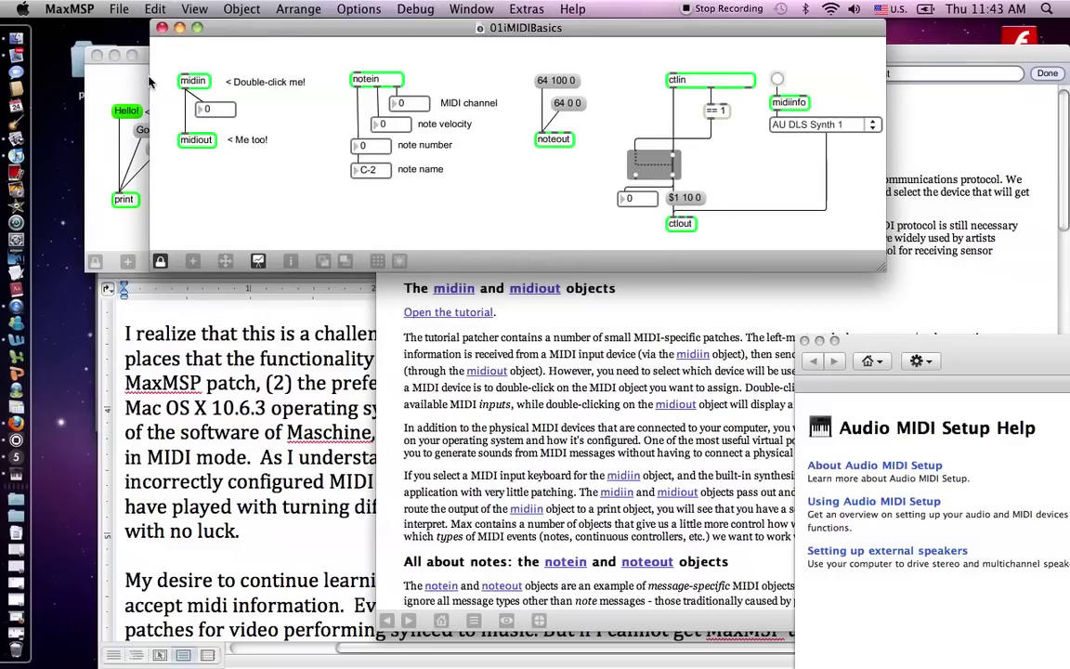
- Rearrange the tutorial and Audio MIDI Setup Help windows and bring maxmidimaschine.docx forward in Word for reading
left_click(746, 331)
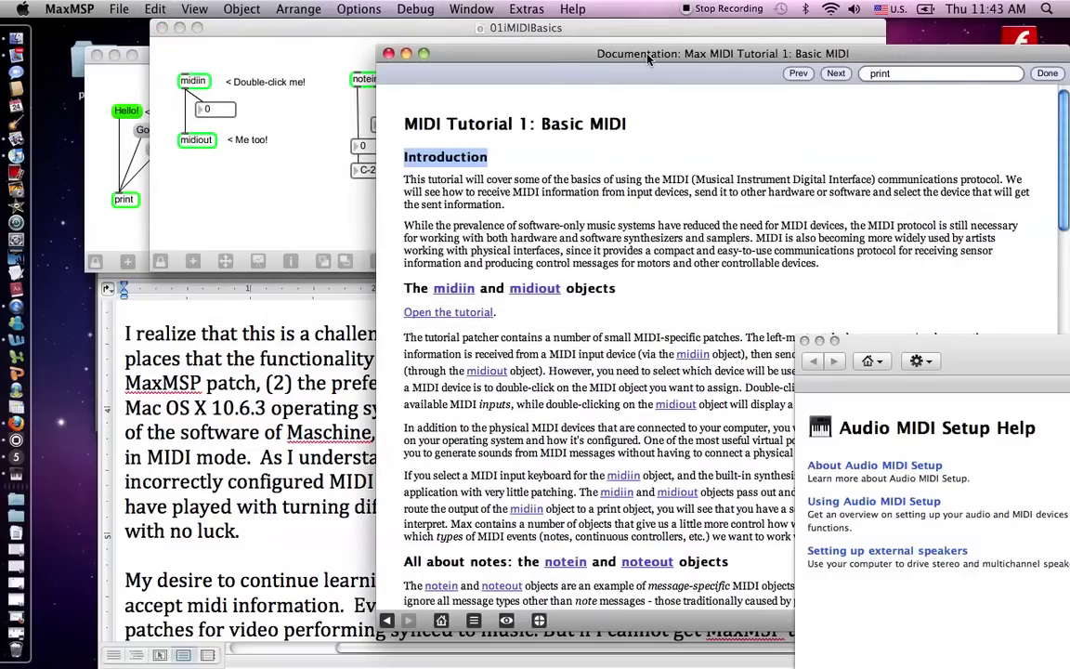
left_click_drag(649, 58, 453, 73)
left_click_drag(860, 344, 103, 372)
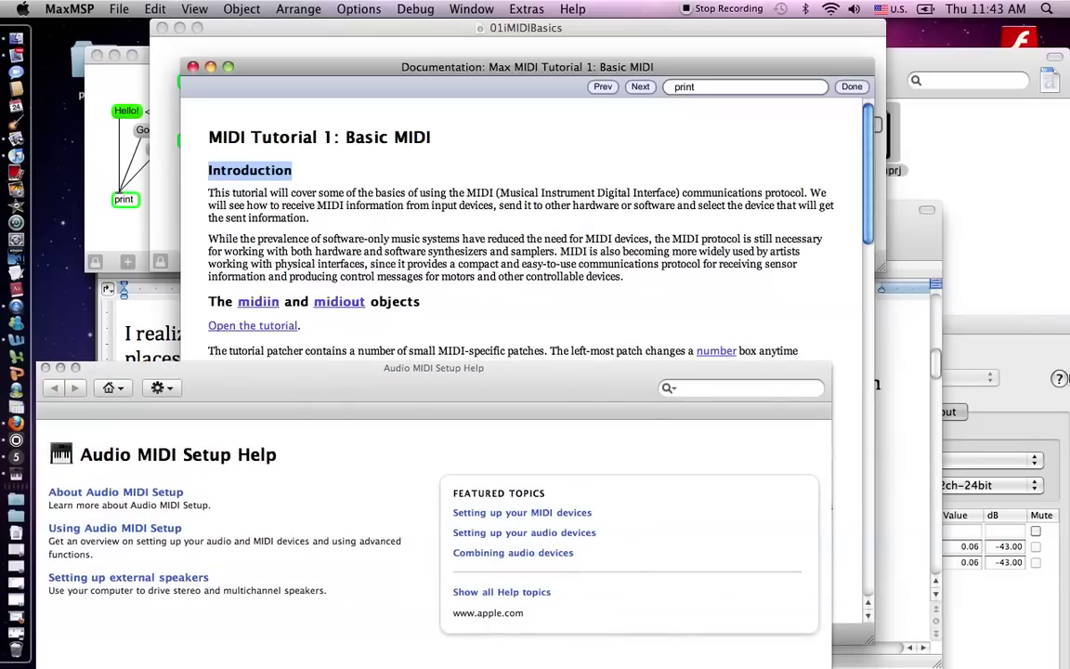
left_click(117, 293)
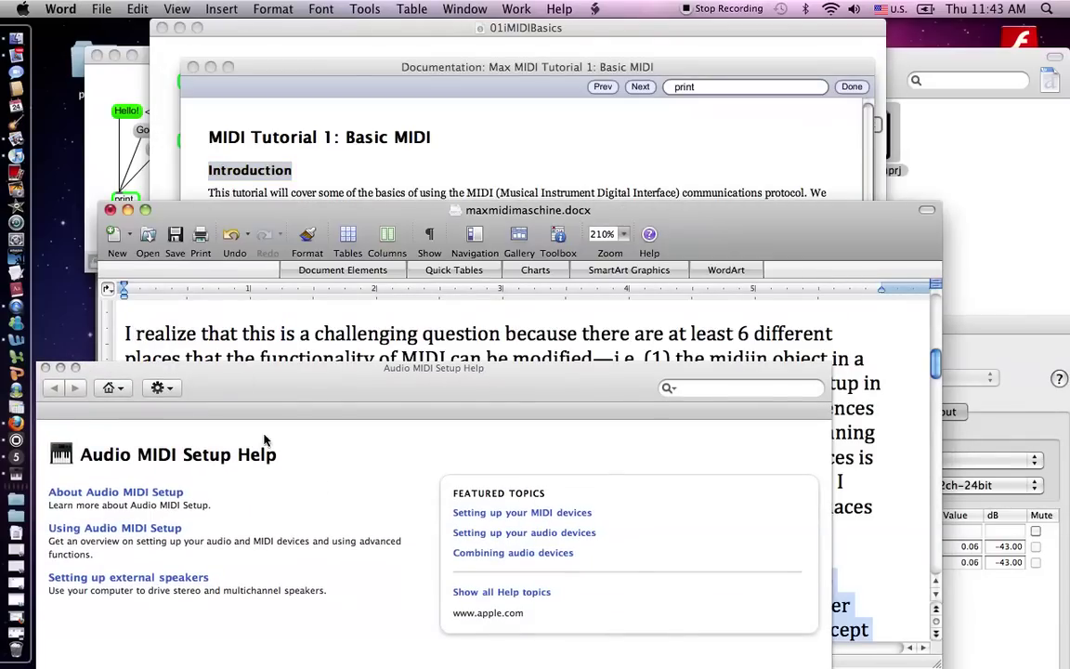
left_click_drag(562, 210, 507, 59)
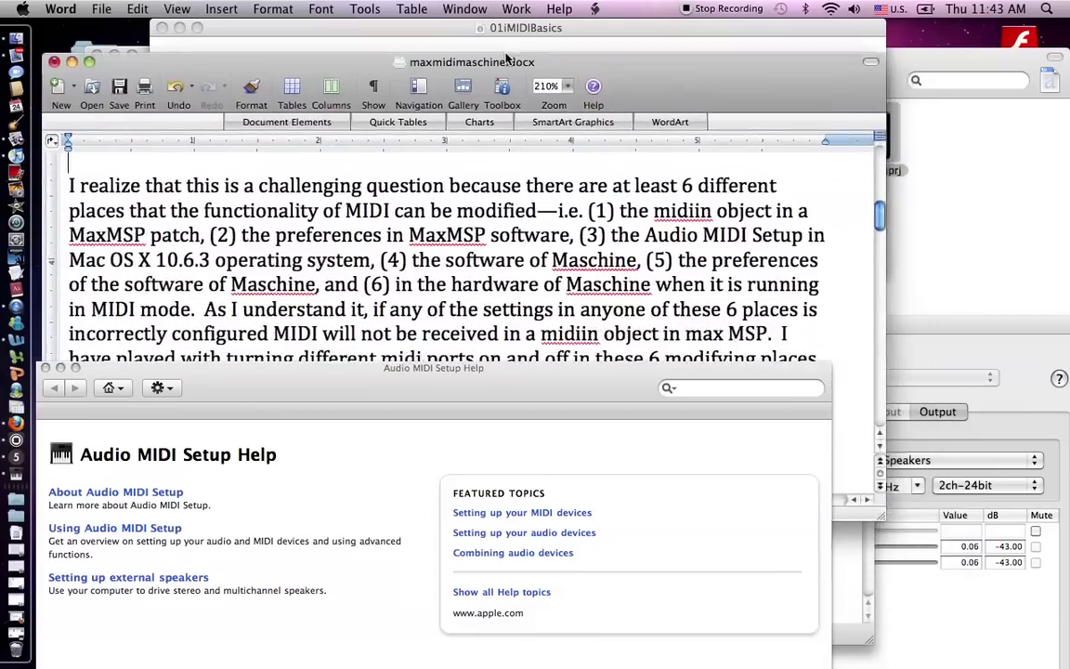
left_click_drag(569, 367, 645, 600)
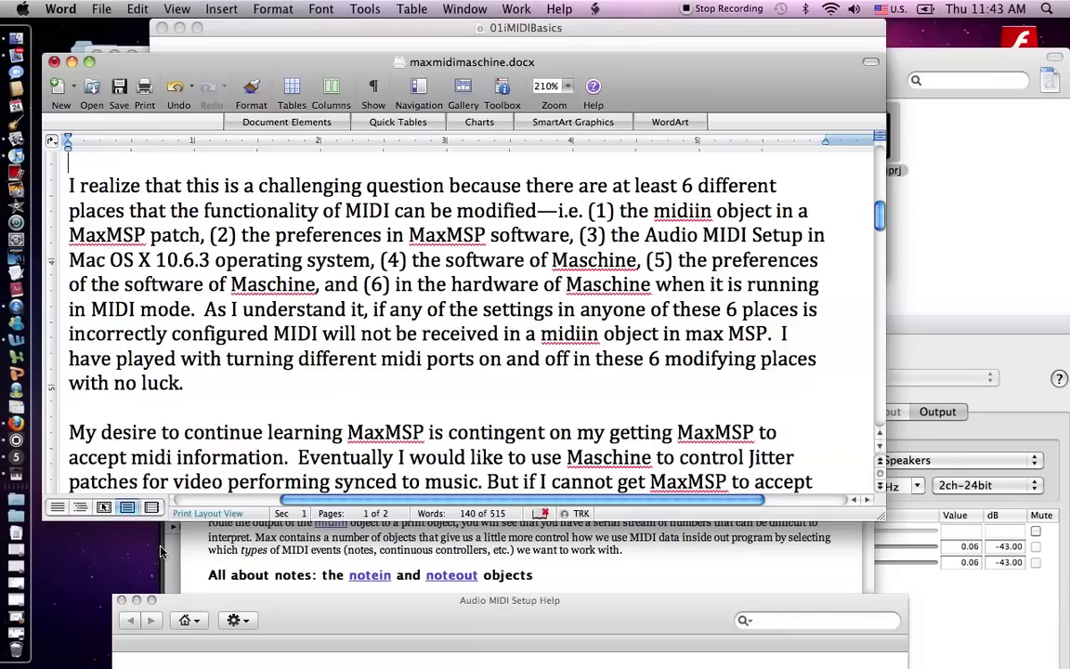
- Switch to Maschine, move the first_try project window up and select Sound 4 in Group A
left_click(183, 570)
left_click_drag(369, 390, 204, 6)
left_click(341, 471)
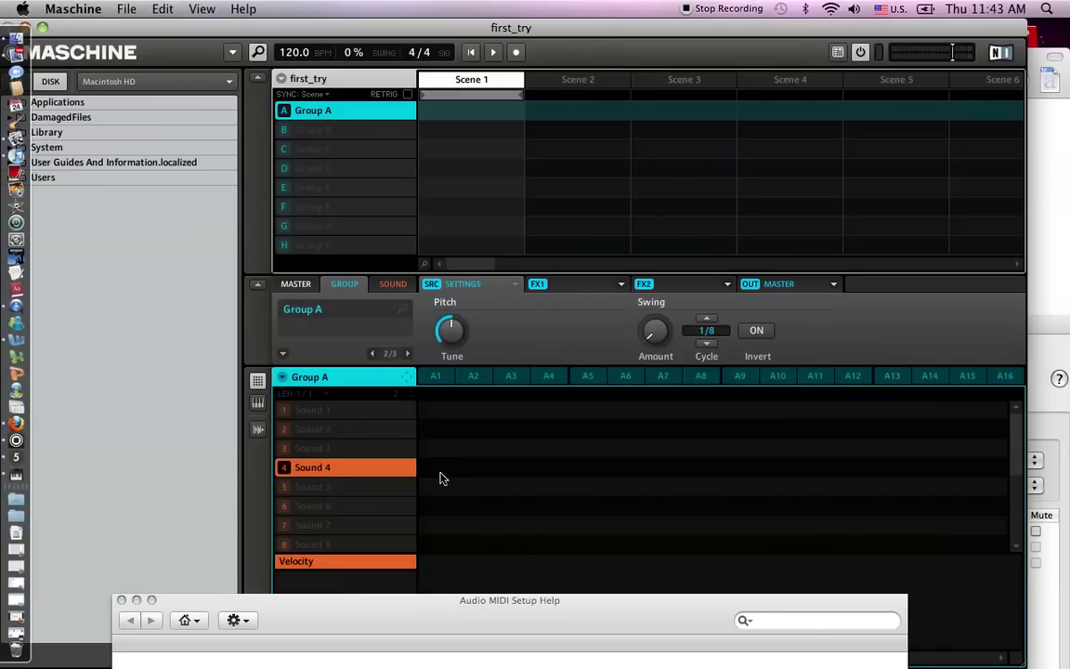
- Set the source of Sound 4 to MIDI Out
left_click(392, 284)
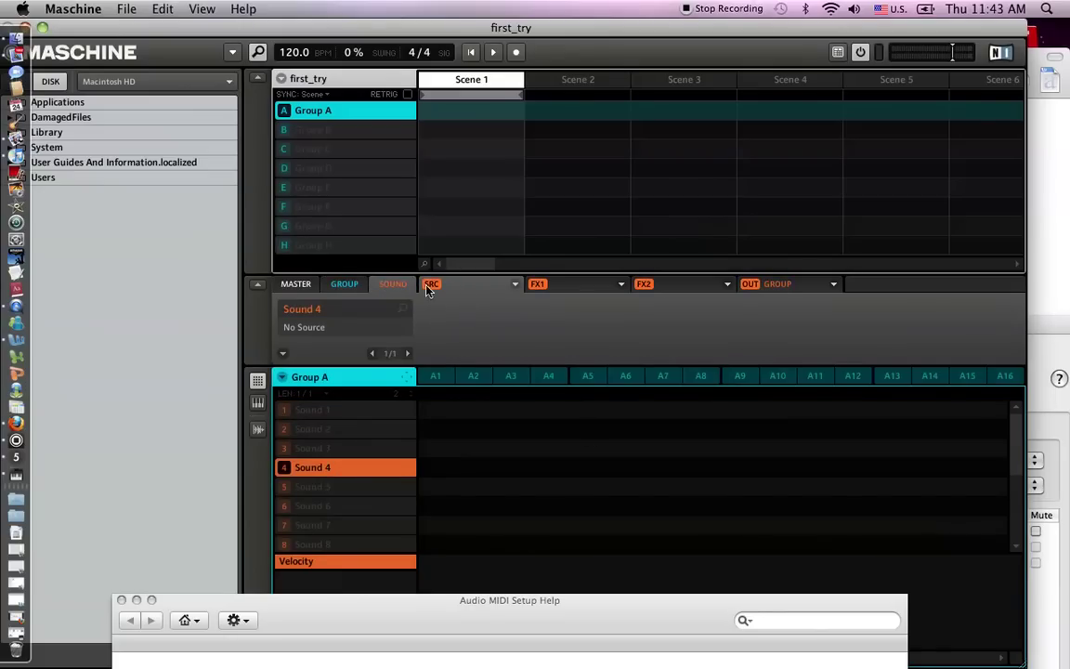
left_click(513, 288)
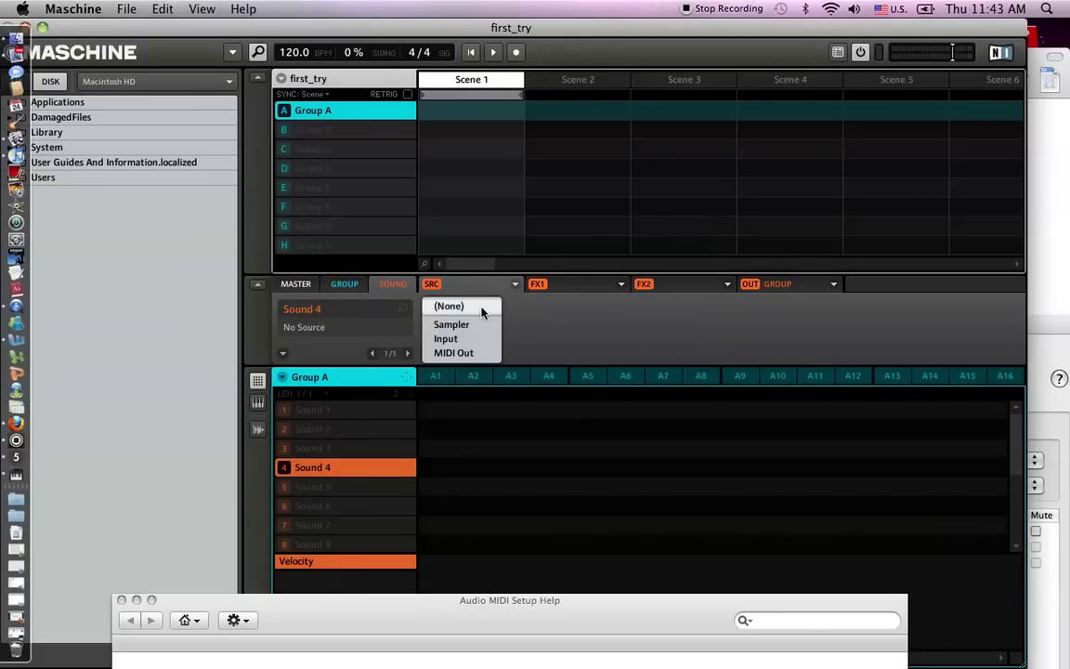
left_click(453, 354)
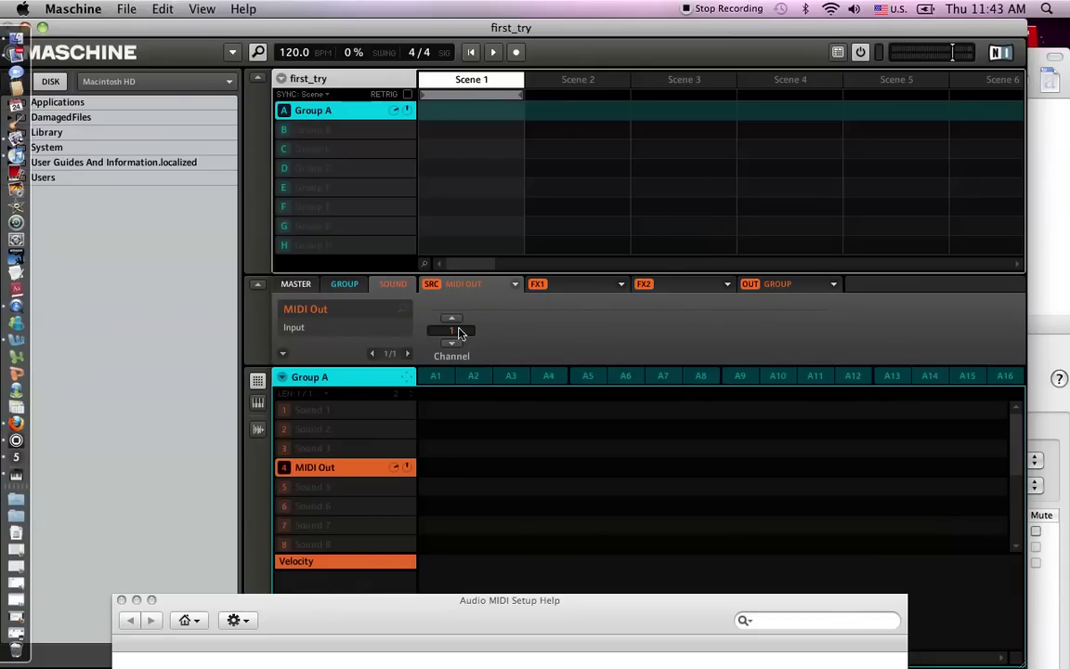
- Check the MIDI Out channel setting of the selected sound and set its source back to (None)
left_click(456, 331)
left_click(485, 366)
left_click(514, 285)
left_click(481, 305)
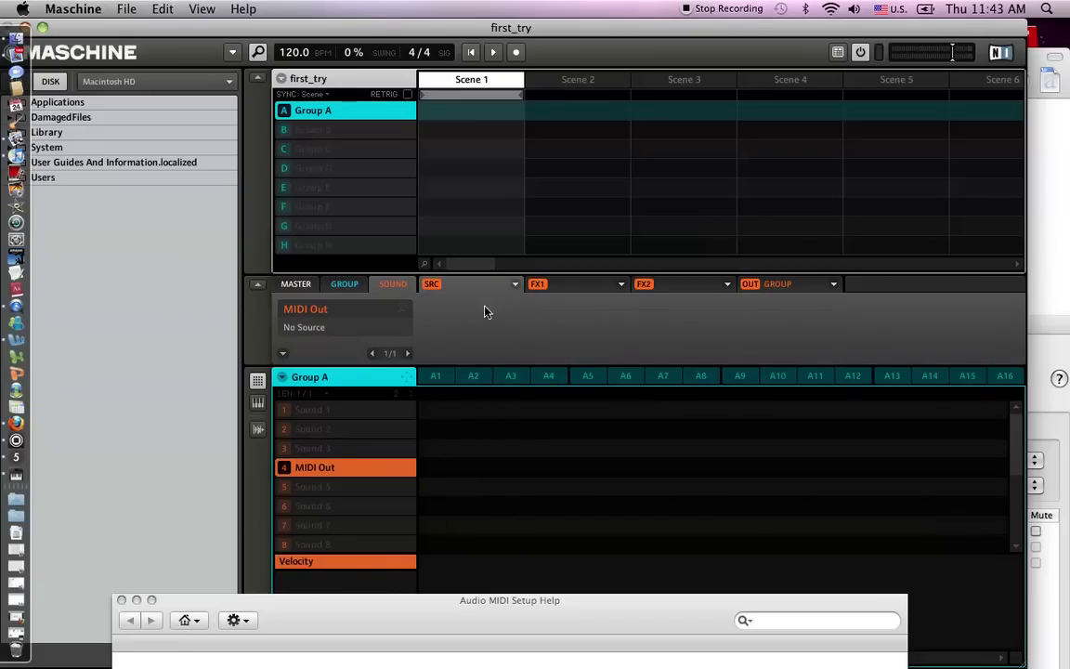
- Move the Maschine window out of the way and review the list of six MIDI configuration places in maxmidimaschine.docx
left_click_drag(416, 27, 915, 410)
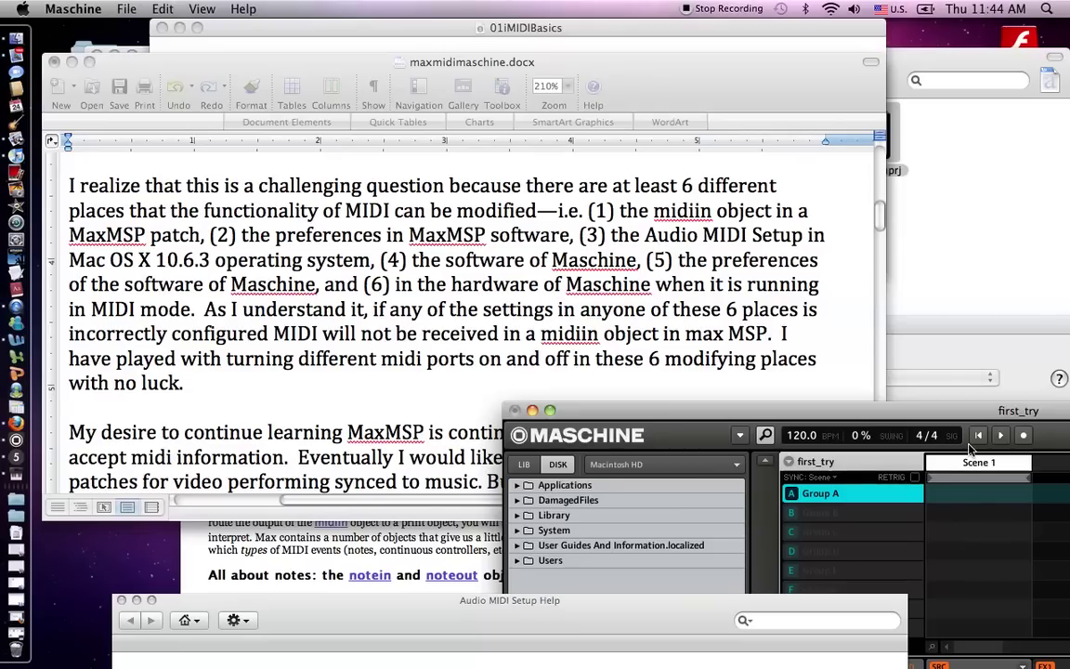
left_click_drag(613, 54, 619, 50)
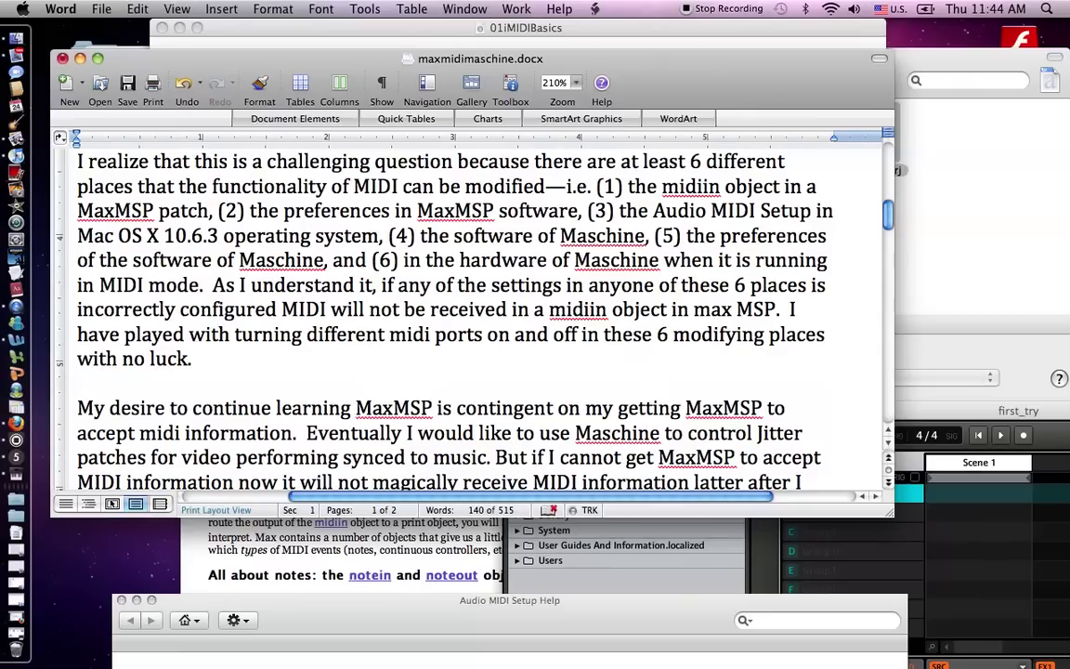
scroll(465, 316, "down", 1)
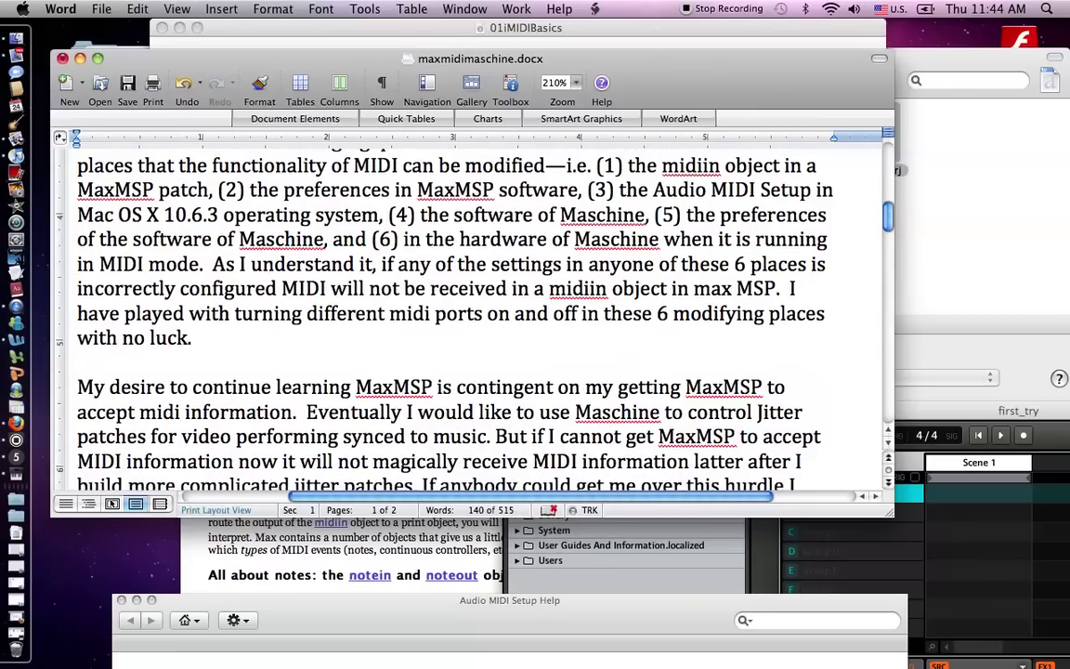
scroll(465, 315, "up", 2)
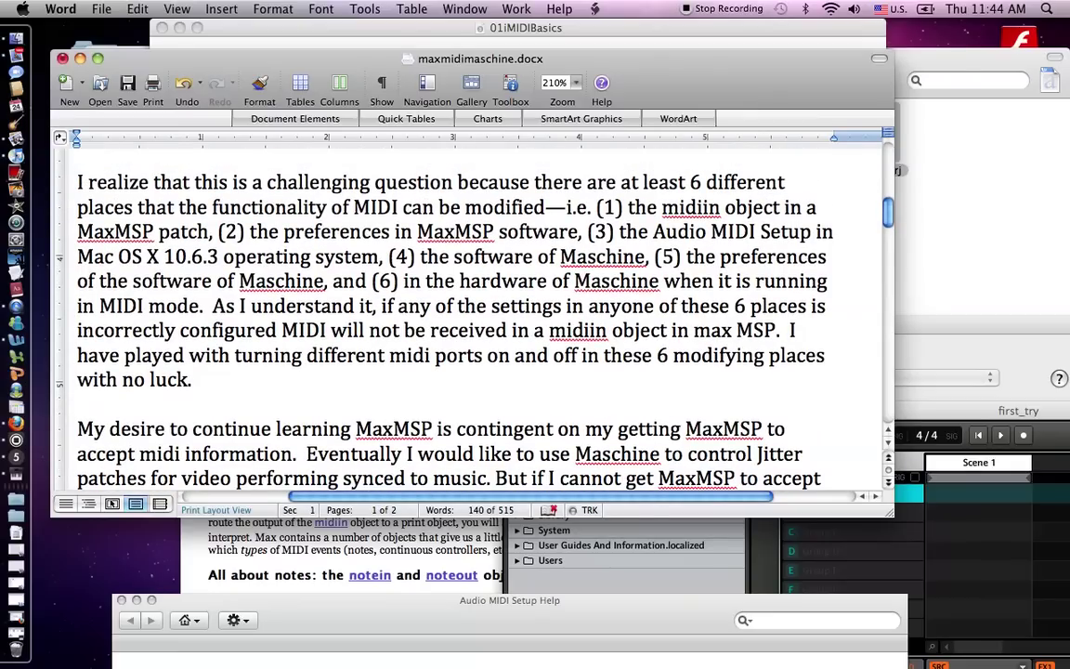